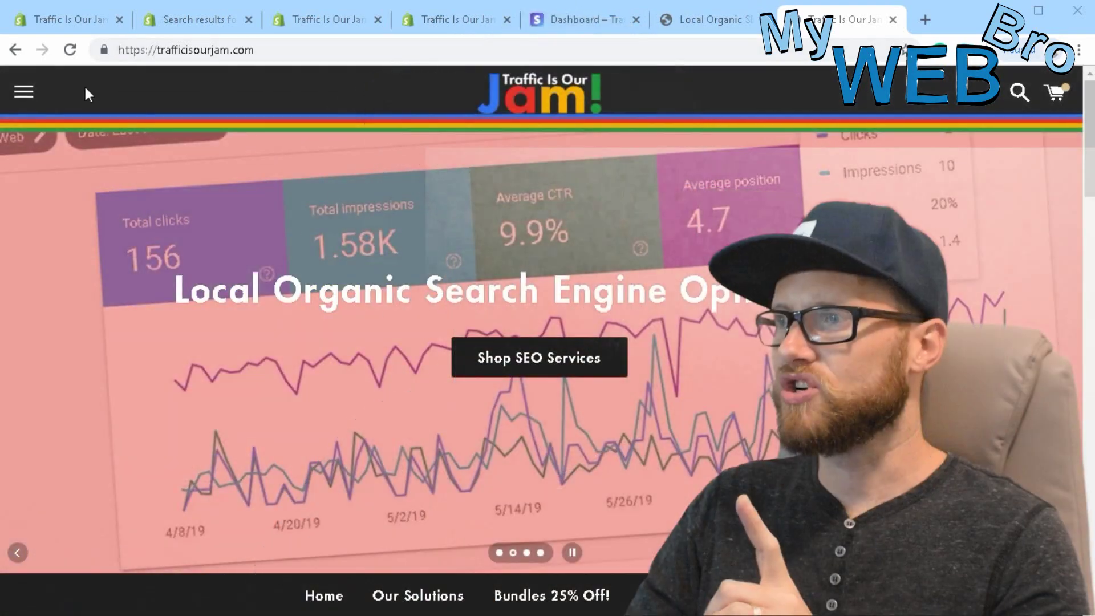
Step: Open Local Organic SEO Services (Monthly) and point out its title, $199 price and monthly renewal wording
scroll(418, 439, "down", 10)
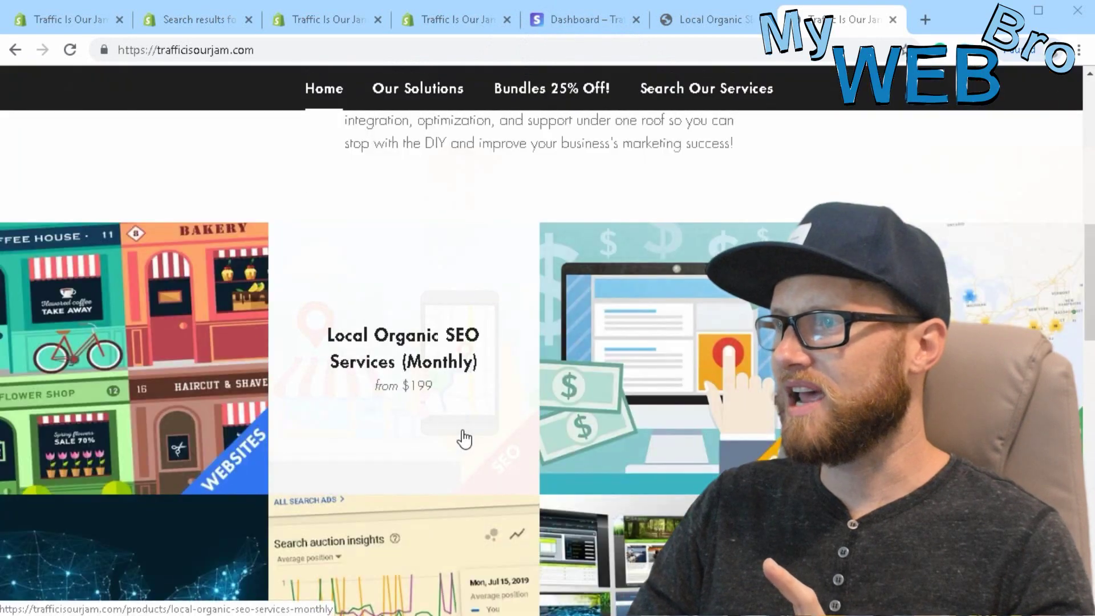
left_click(390, 349)
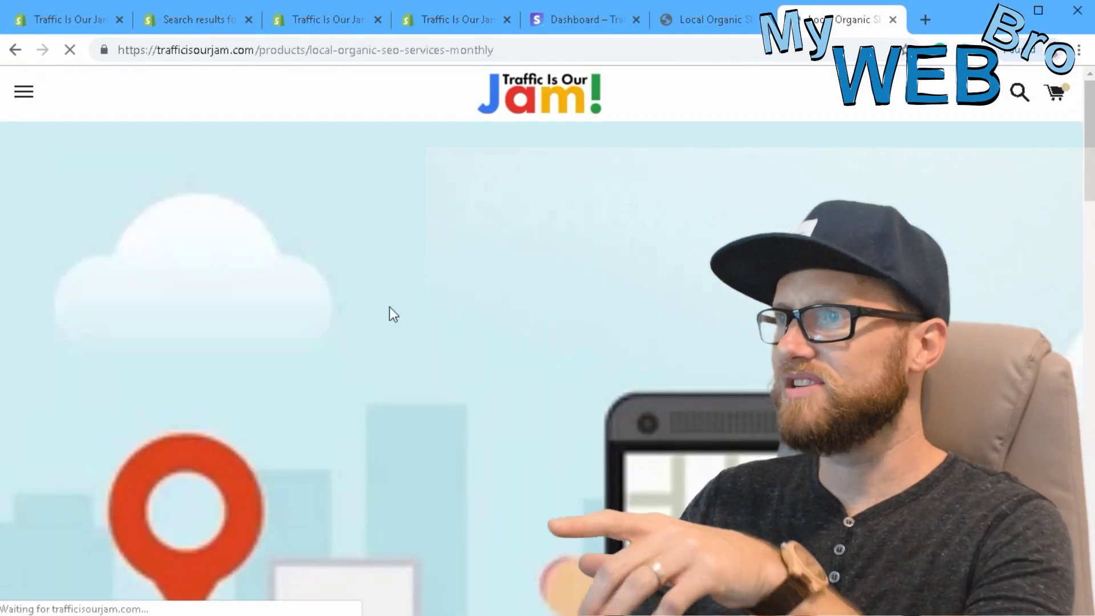
scroll(573, 309, "down", 8)
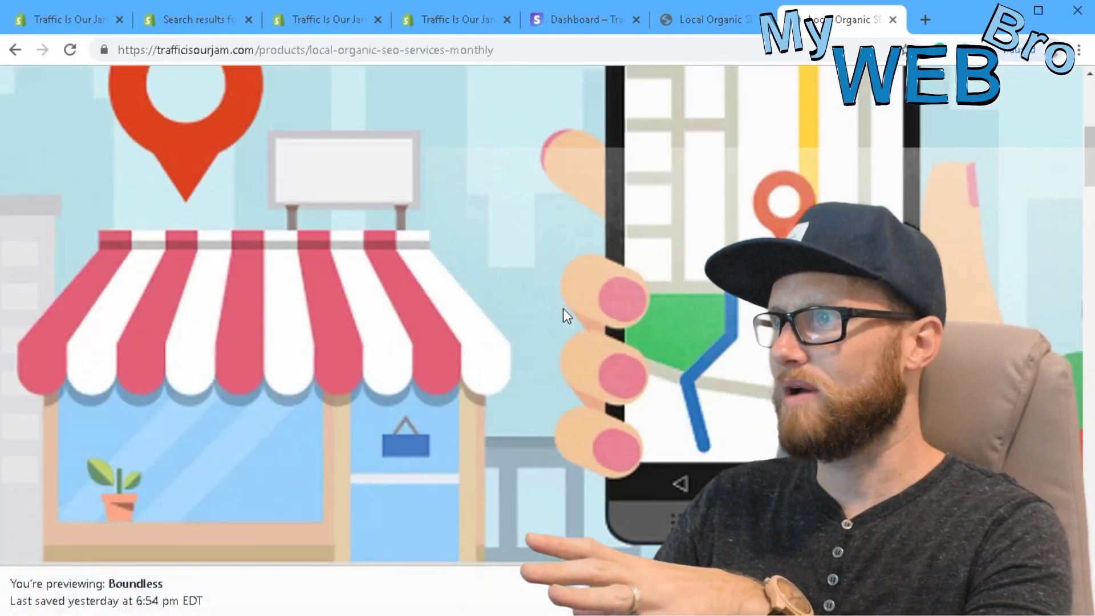
left_click_drag(220, 248, 332, 282)
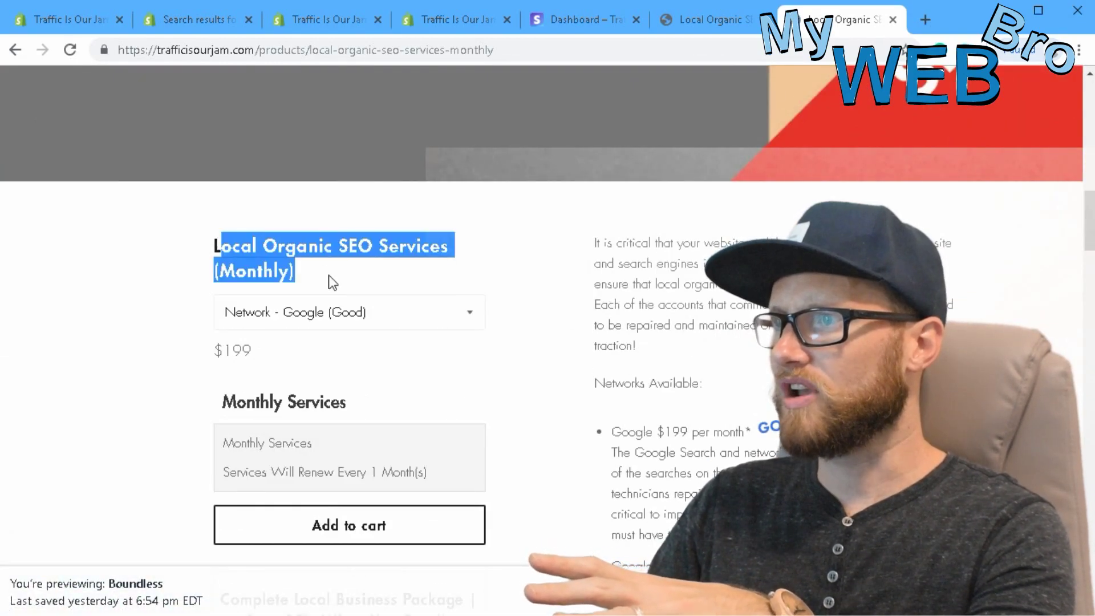
left_click(347, 283)
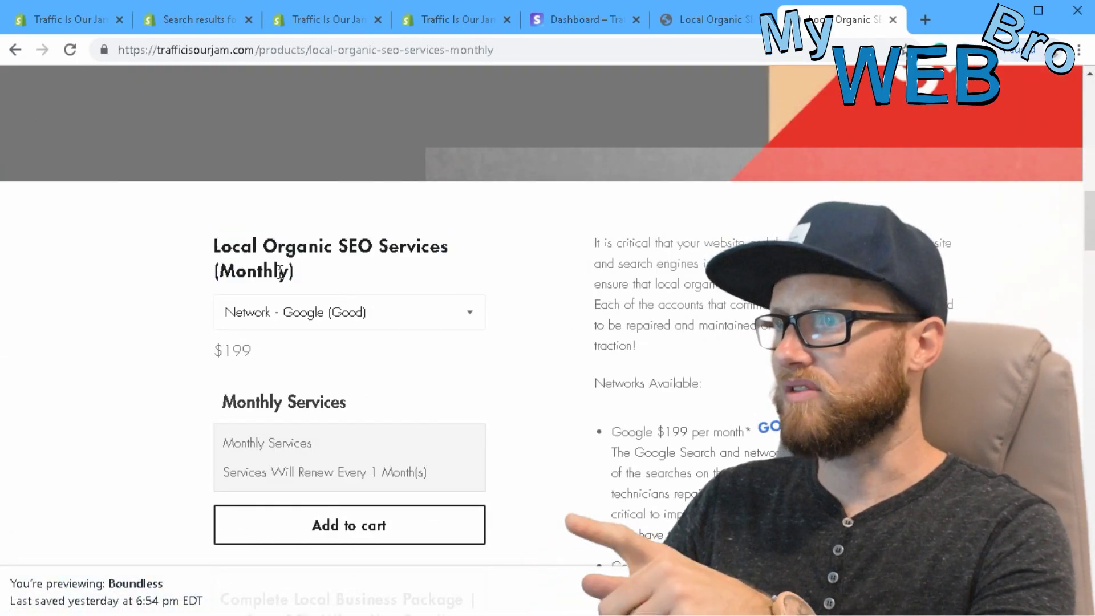
double_click(244, 349)
left_click(282, 354)
scroll(291, 352, "down", 2)
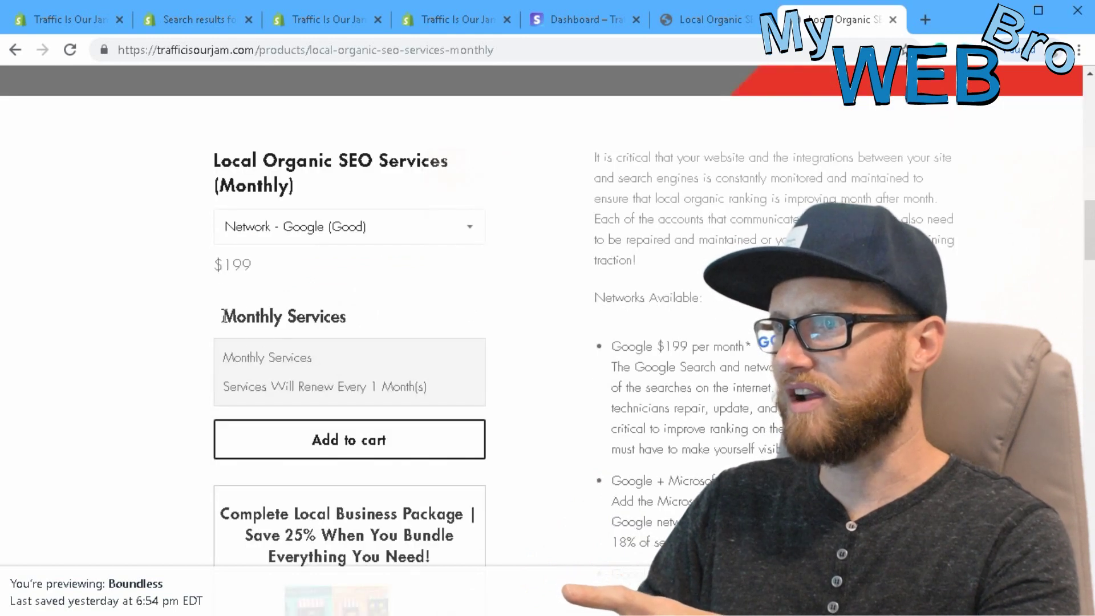
left_click_drag(220, 316, 369, 327)
left_click(320, 350)
left_click_drag(245, 386, 407, 386)
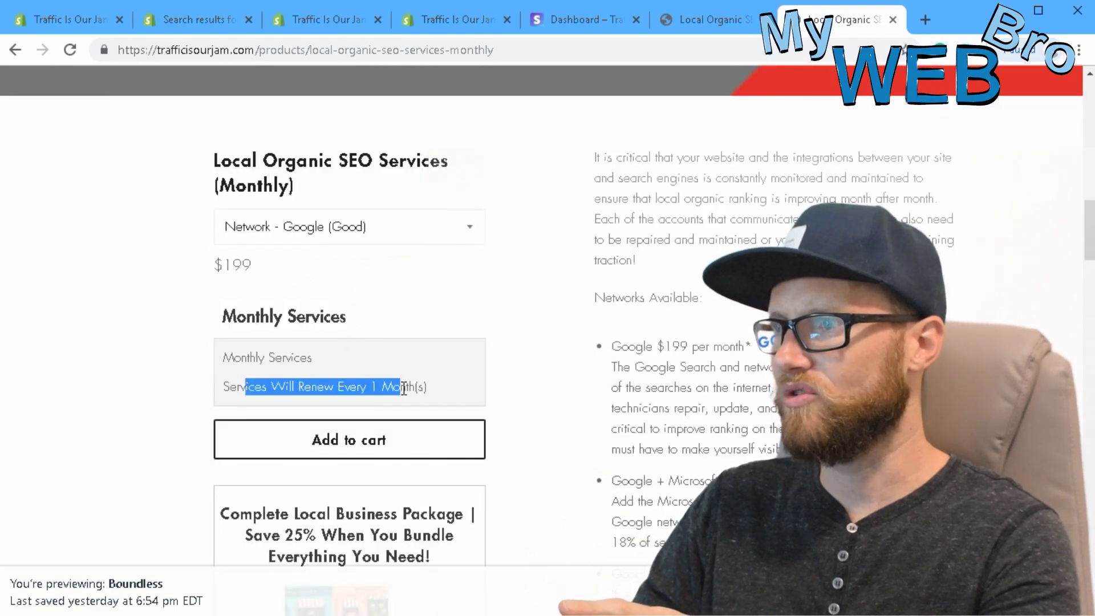
left_click(409, 384)
Step: Add the monthly SEO plan to the cart, reduce the quantity from 2 to 1, and close the cart
left_click(371, 436)
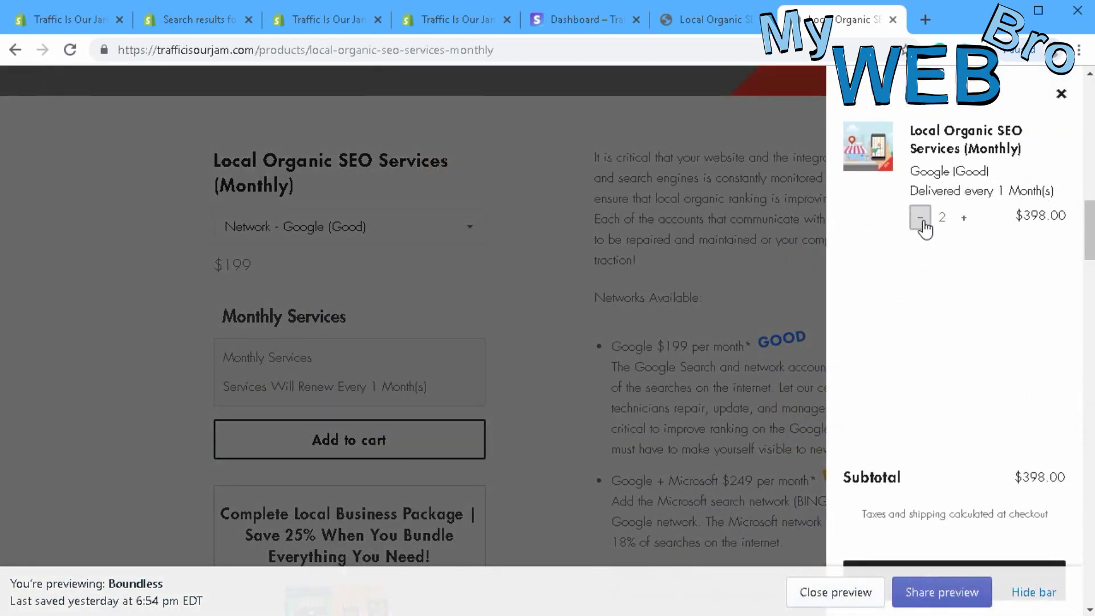
left_click(920, 219)
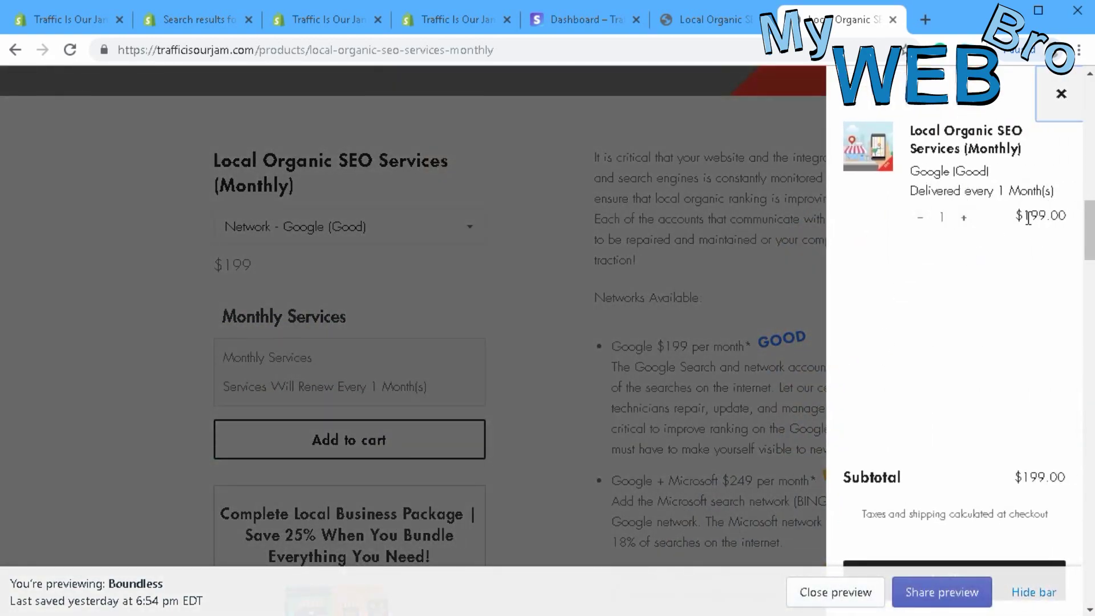
left_click_drag(919, 171, 1011, 215)
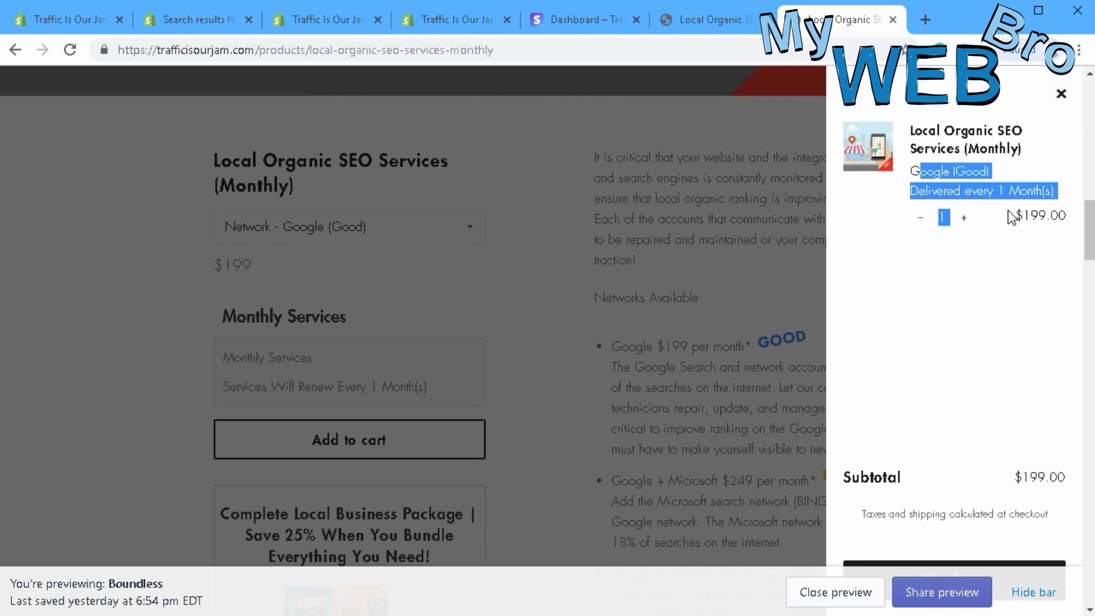
left_click(1033, 217)
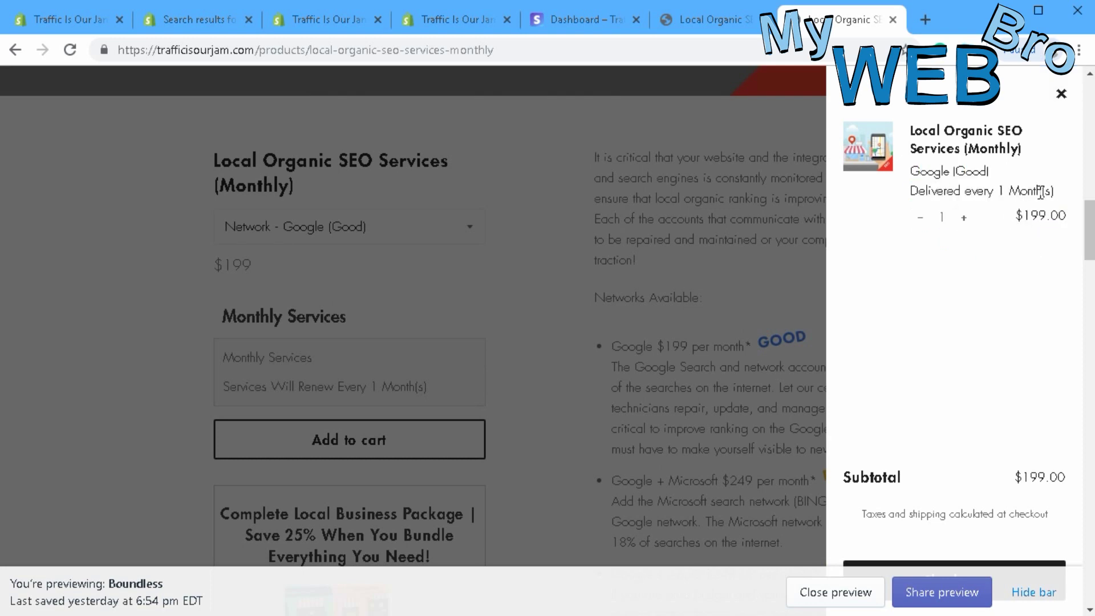
left_click(714, 398)
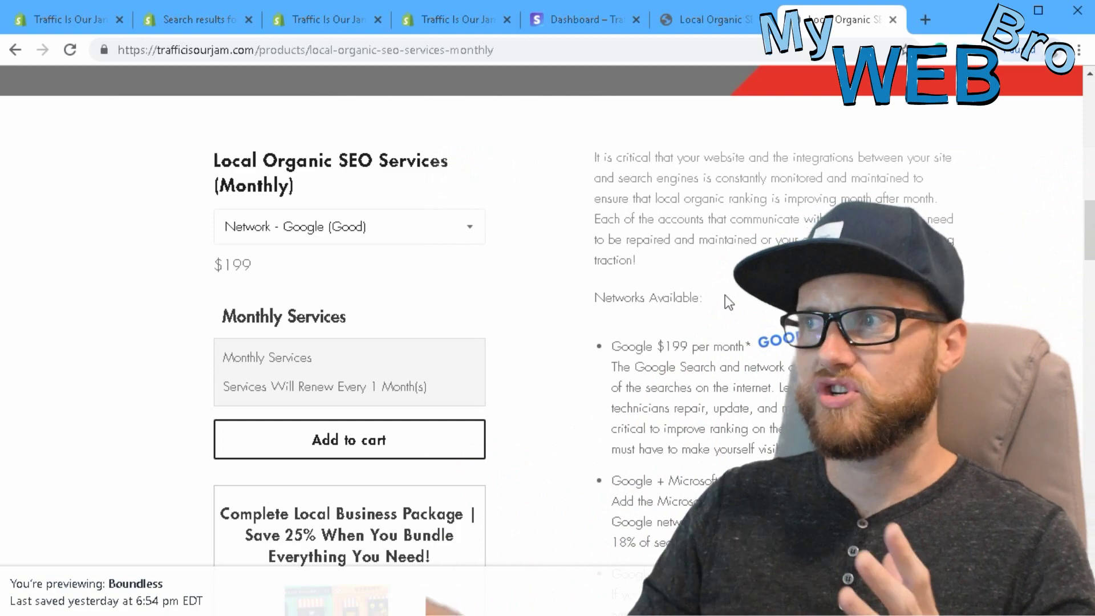
left_click(194, 20)
Step: Open the Bold Subscriptions listing from the 'bold' App Store results and browse its details
scroll(318, 374, "down", 3)
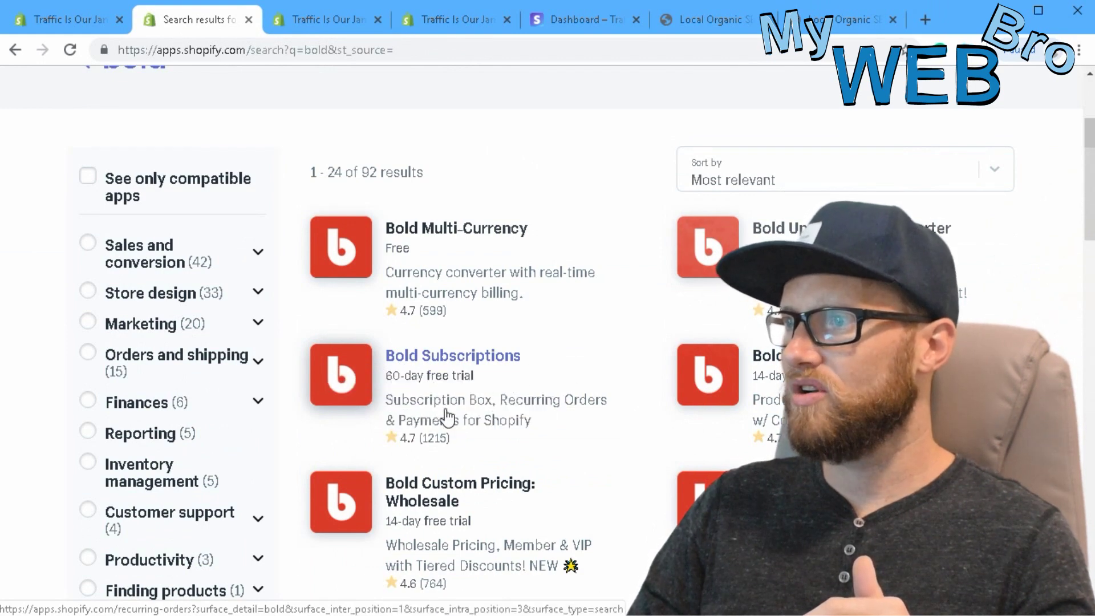
left_click(459, 363)
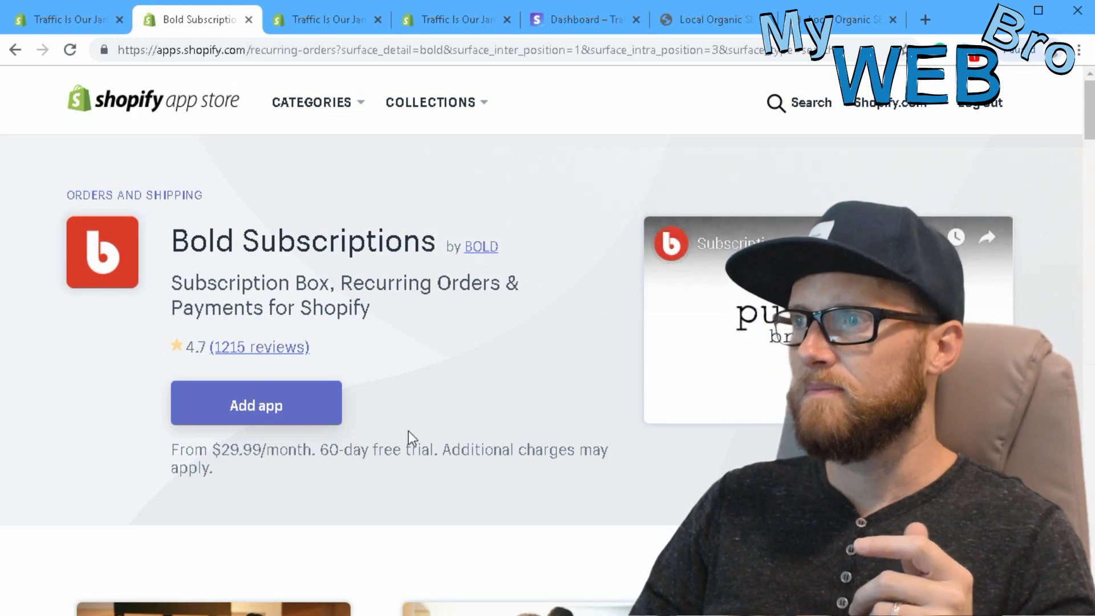
scroll(410, 439, "down", 1)
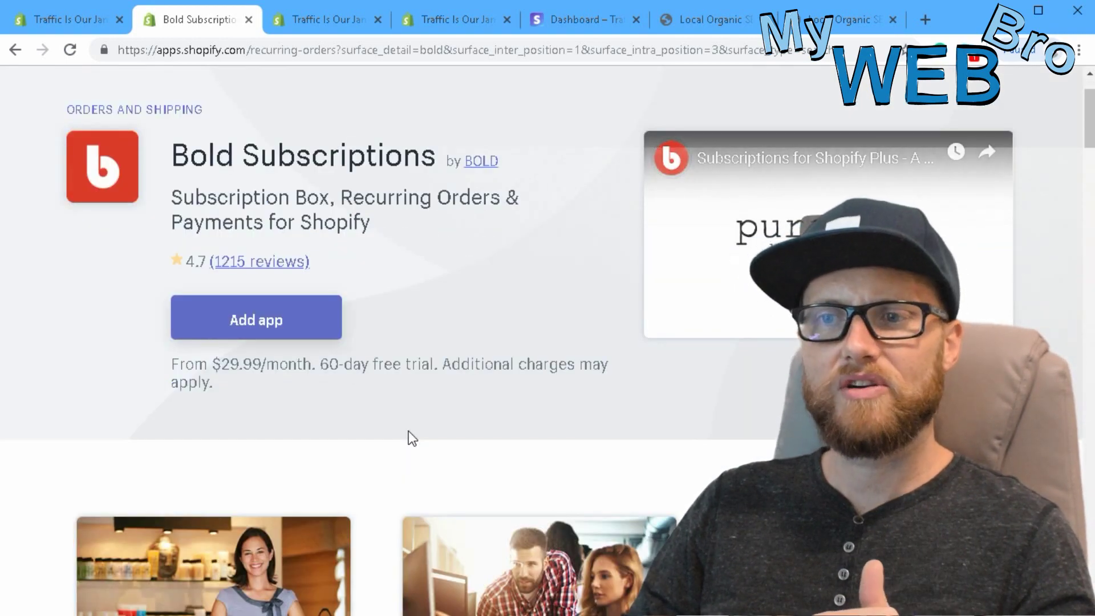
scroll(409, 430, "down", 2)
scroll(408, 430, "up", 3)
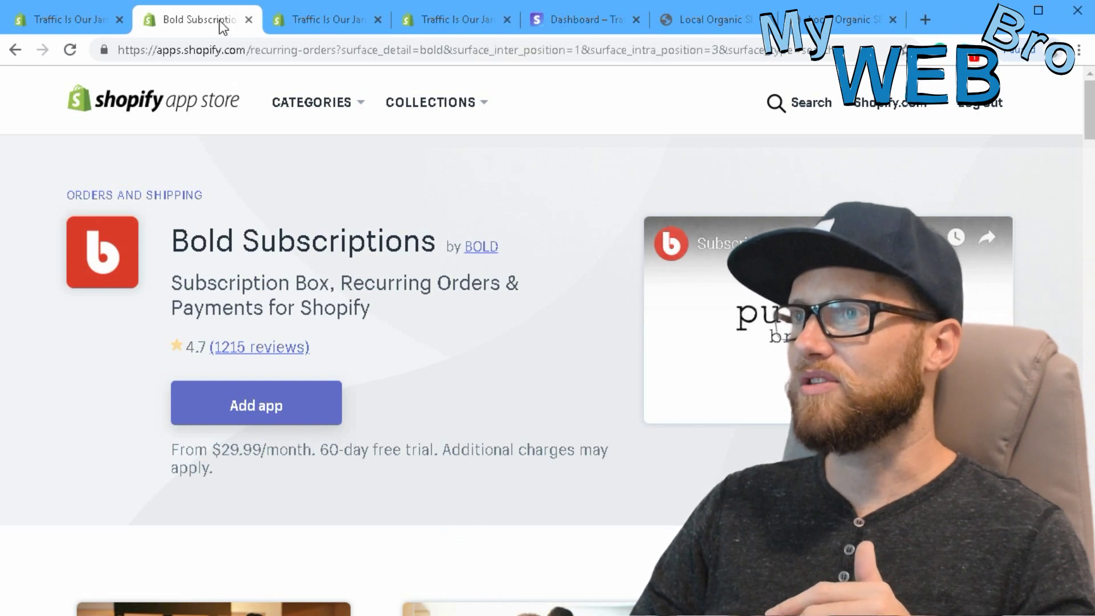
Step: Open Recurring Orders & Subscription Box App by Bold from the store admin's installed apps
left_click(65, 21)
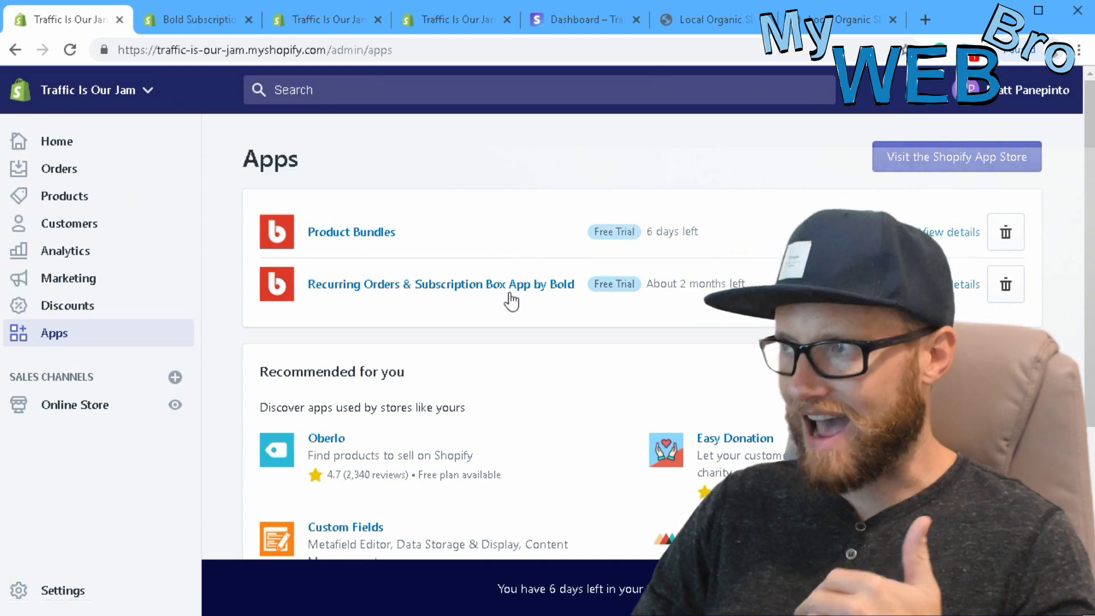
left_click(414, 284)
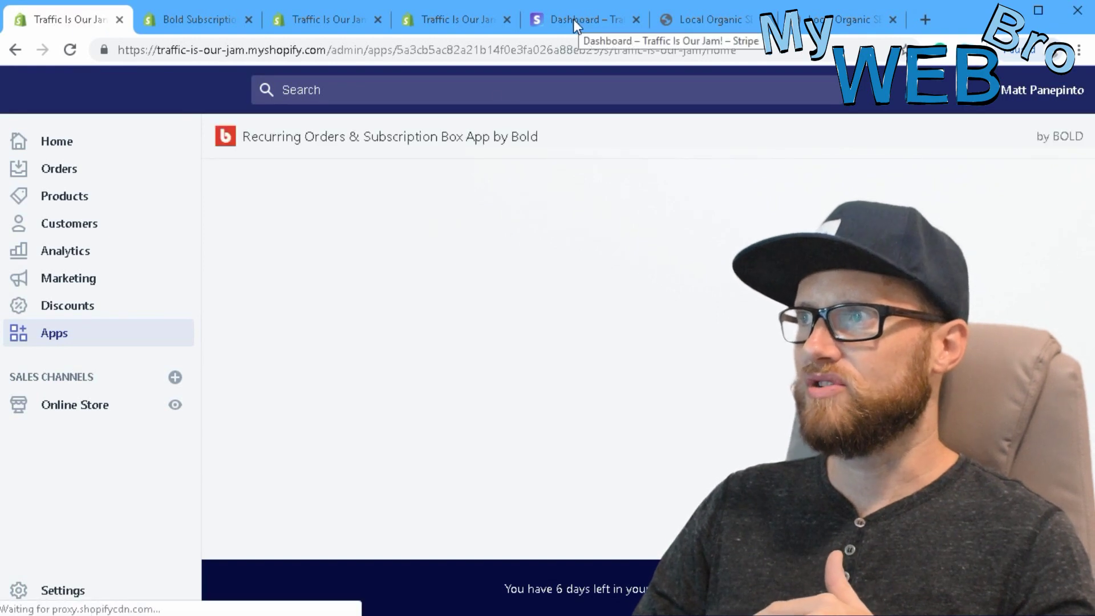
left_click(573, 20)
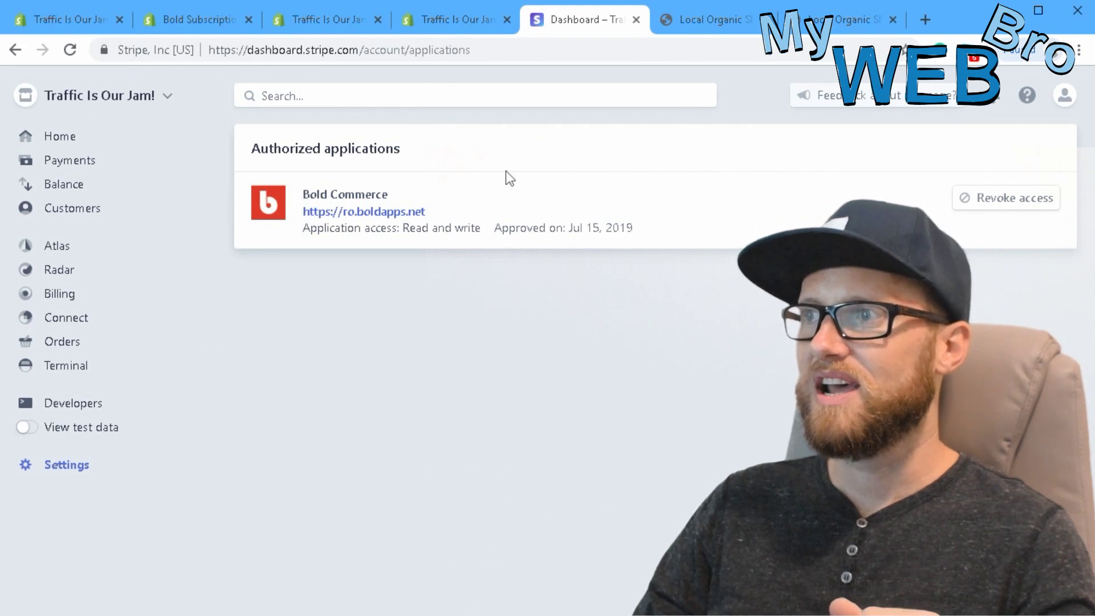
Step: Visit Stripe's settings and confirm Bold Commerce holds read-and-write access under Authorized applications
left_click(66, 469)
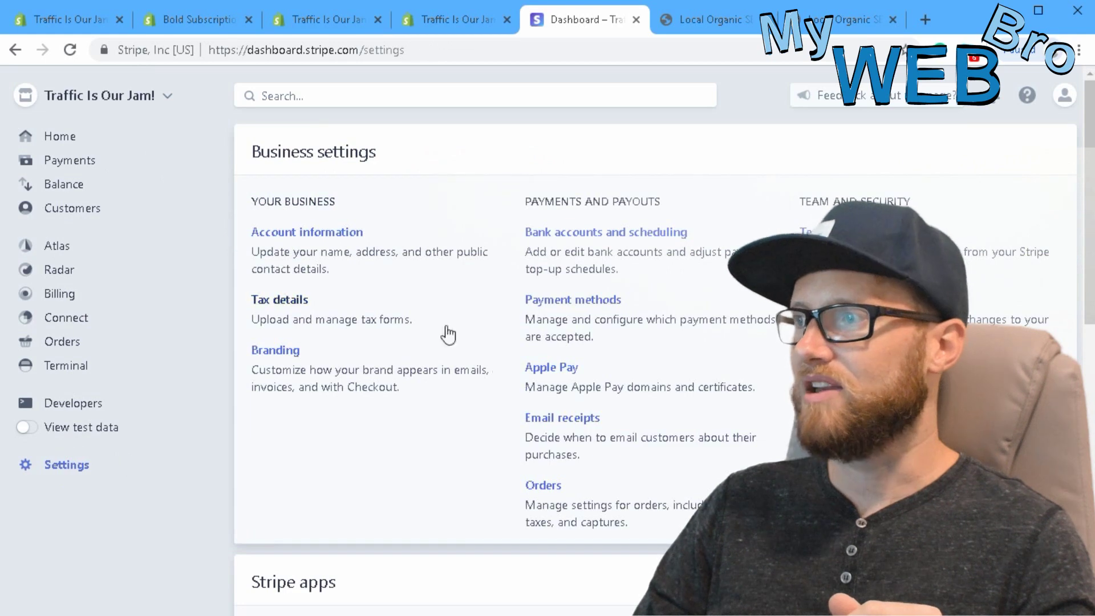
left_click(849, 367)
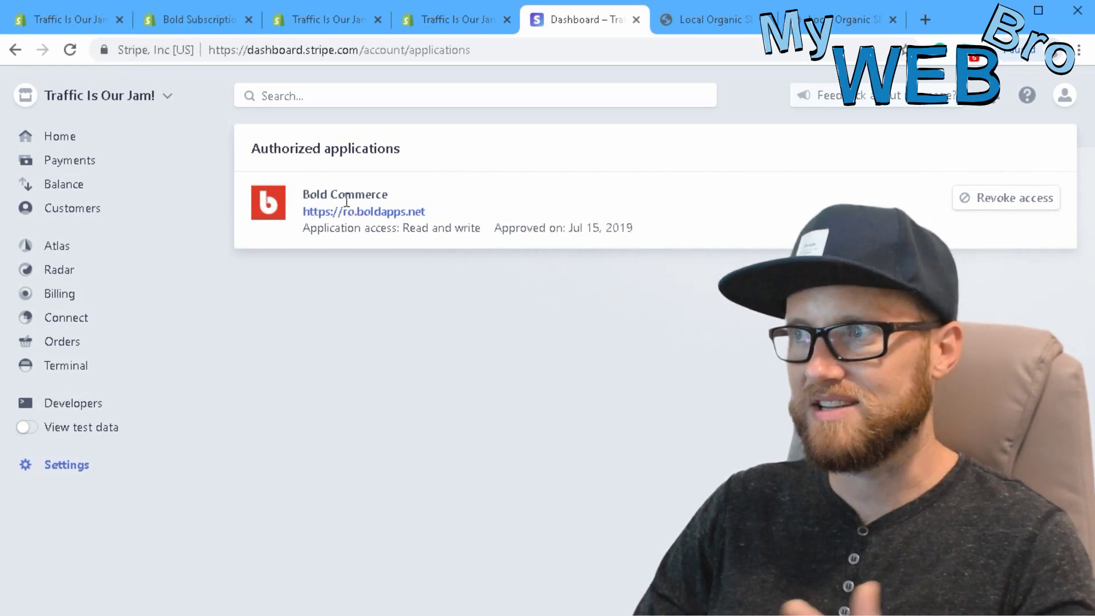
Step: In the Bold Recurring Orders admin, toggle the Settings menu and open Subscription Groups under Subscriptions
left_click(205, 22)
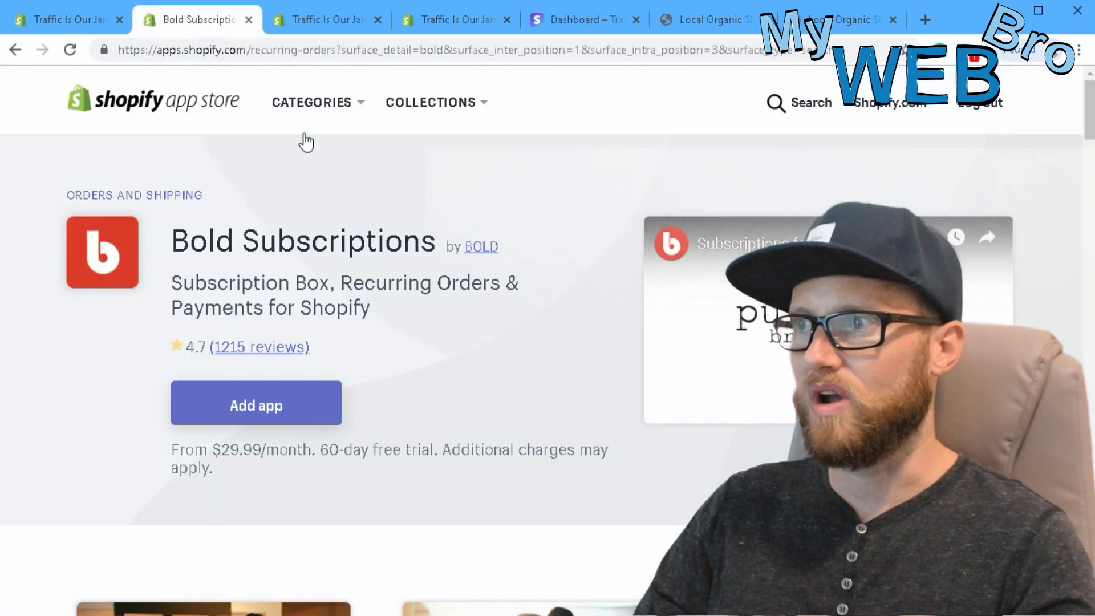
left_click(78, 23)
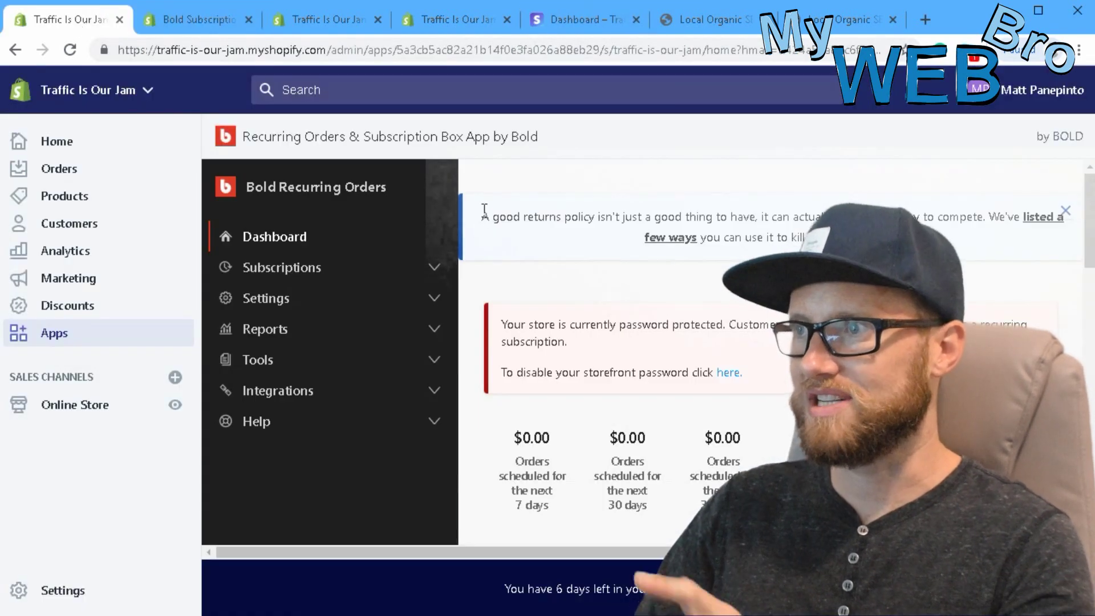
left_click(337, 19)
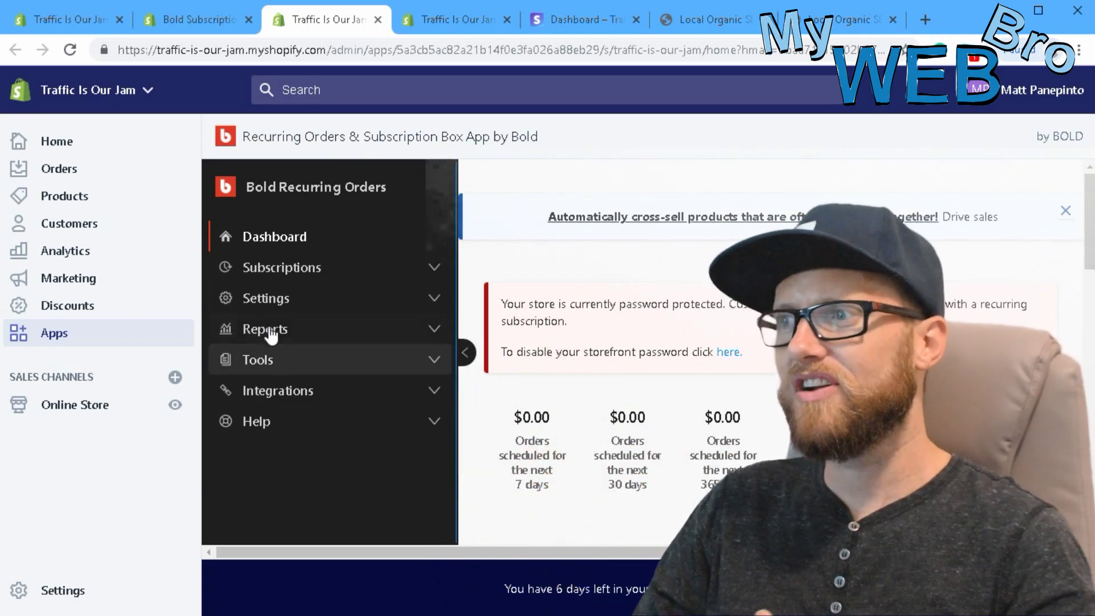
left_click(273, 301)
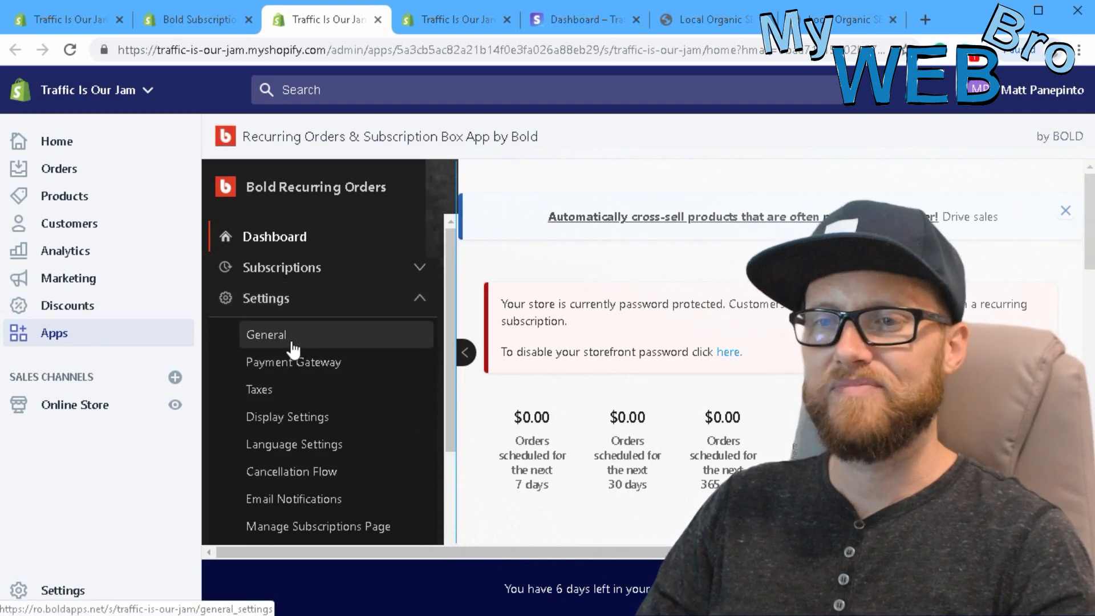
left_click(315, 300)
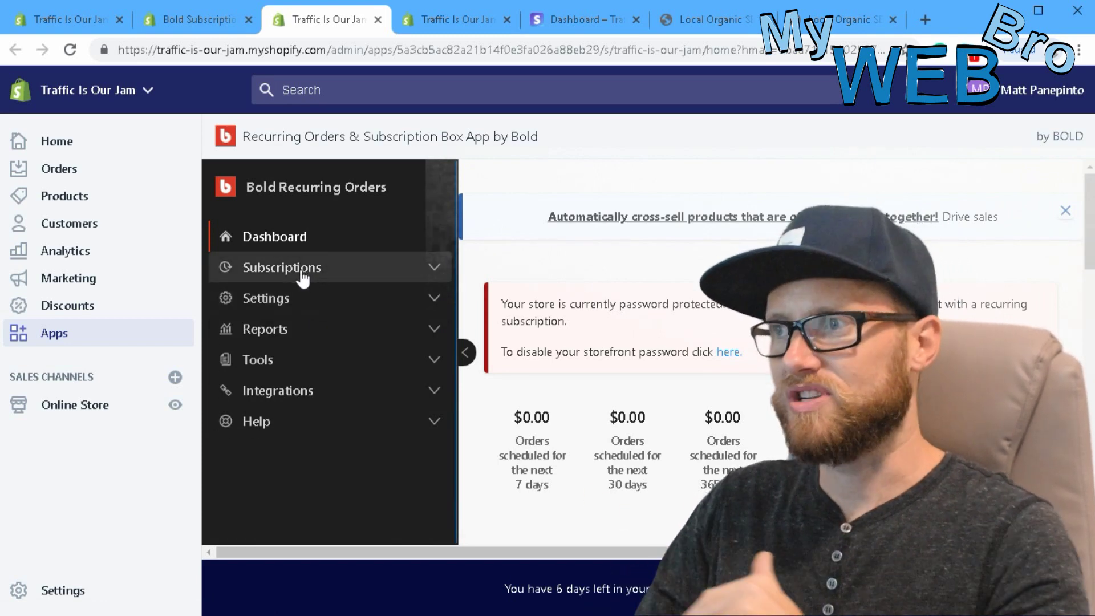
left_click(303, 276)
left_click(315, 305)
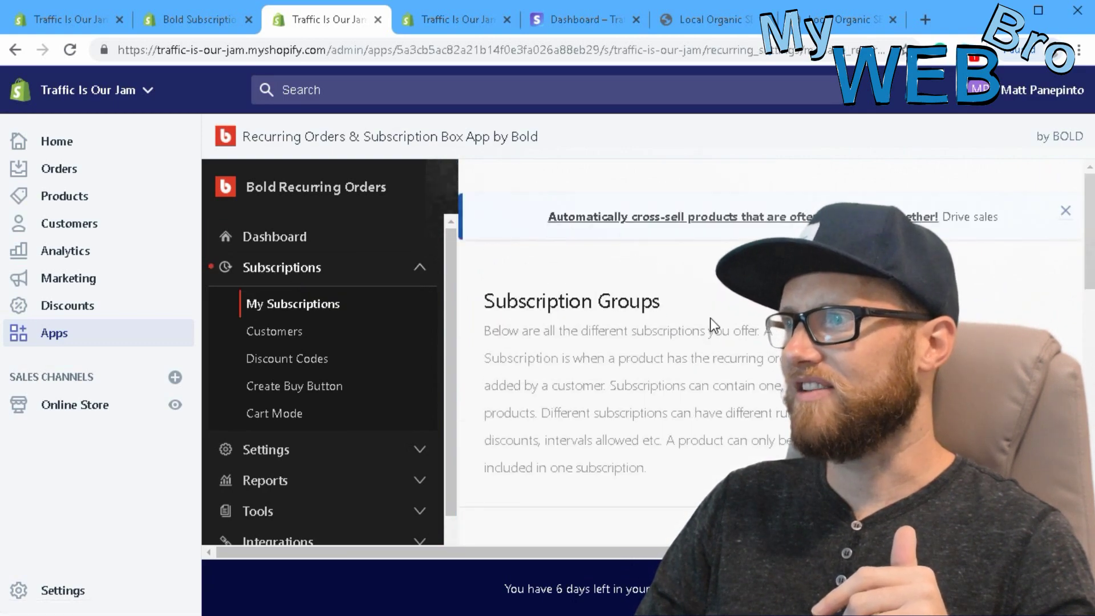
left_click_drag(518, 301, 664, 302)
scroll(719, 334, "down", 8)
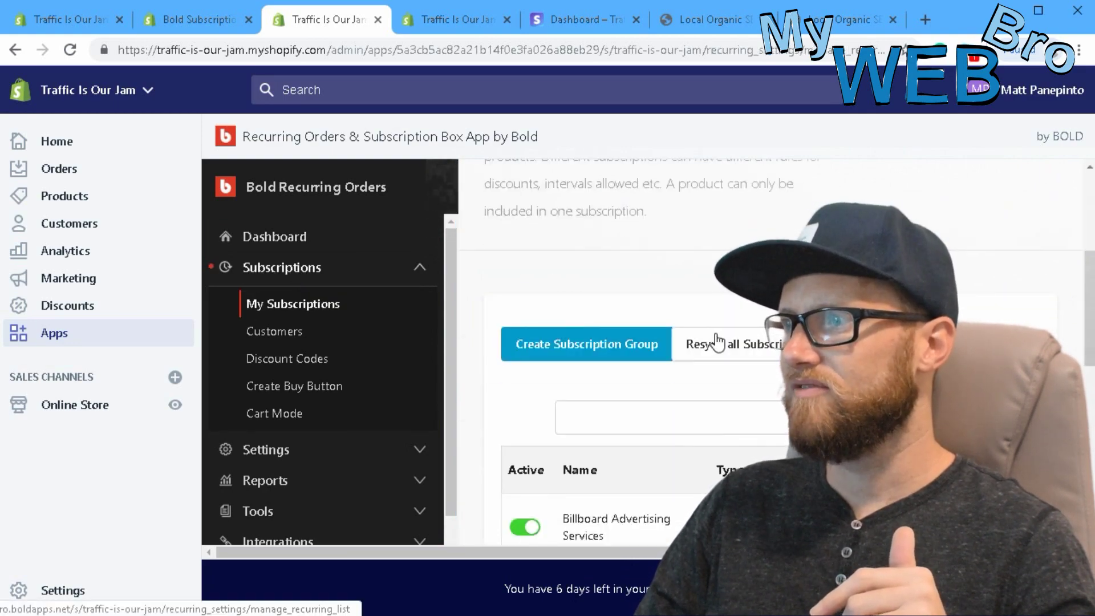
scroll(812, 316, "up", 2)
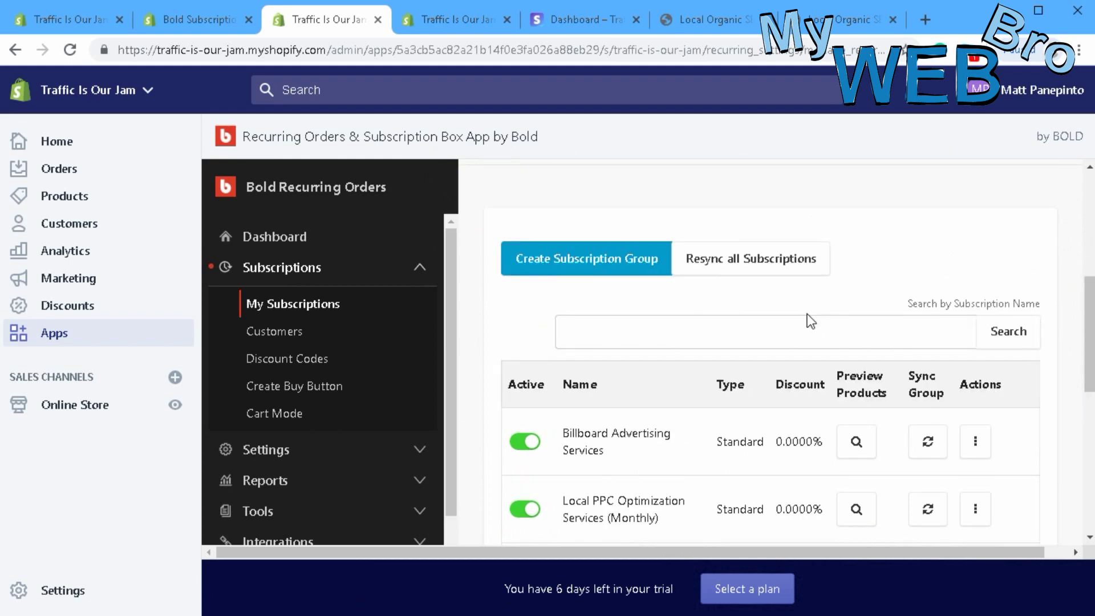
scroll(809, 318, "down", 4)
scroll(636, 339, "down", 2)
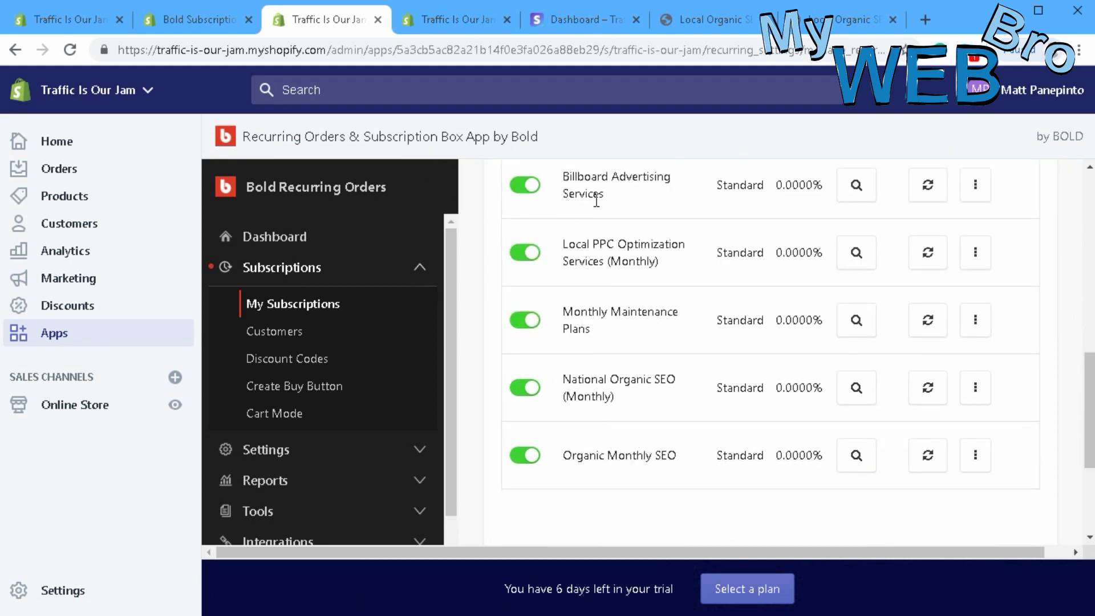
scroll(624, 286, "up", 2)
scroll(636, 408, "down", 2)
scroll(683, 429, "up", 4)
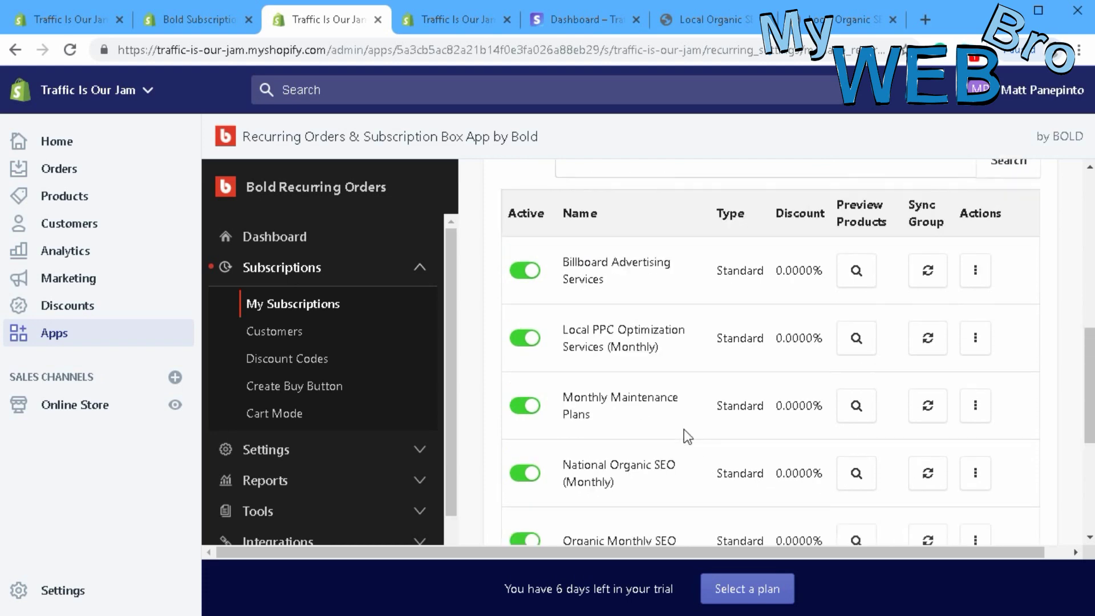
scroll(893, 415, "down", 2)
scroll(700, 382, "up", 4)
scroll(665, 344, "down", 2)
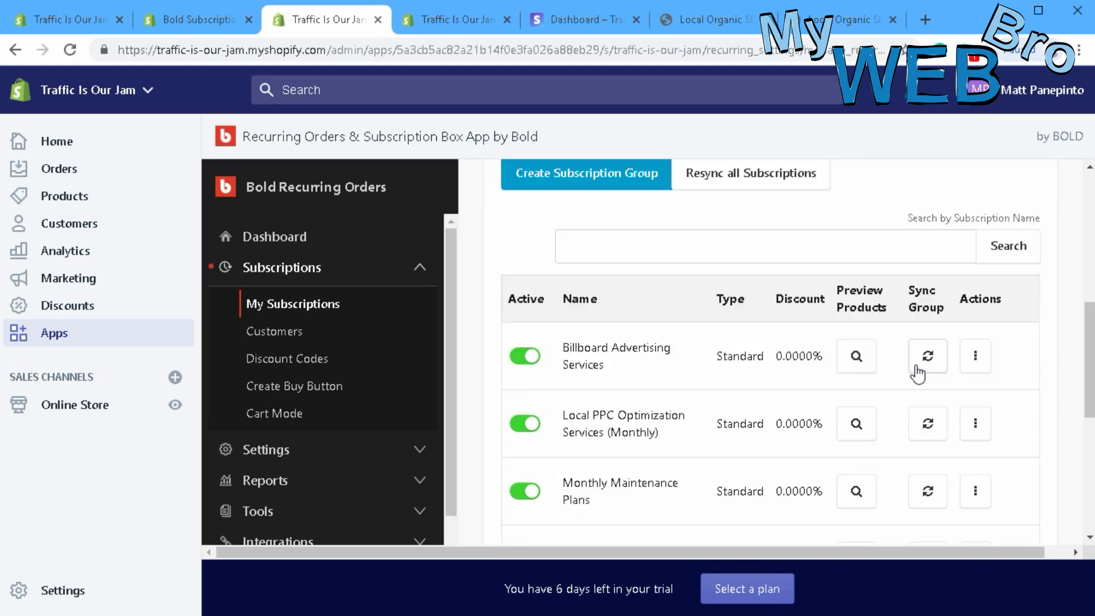
scroll(581, 383, "up", 5)
scroll(577, 359, "down", 2)
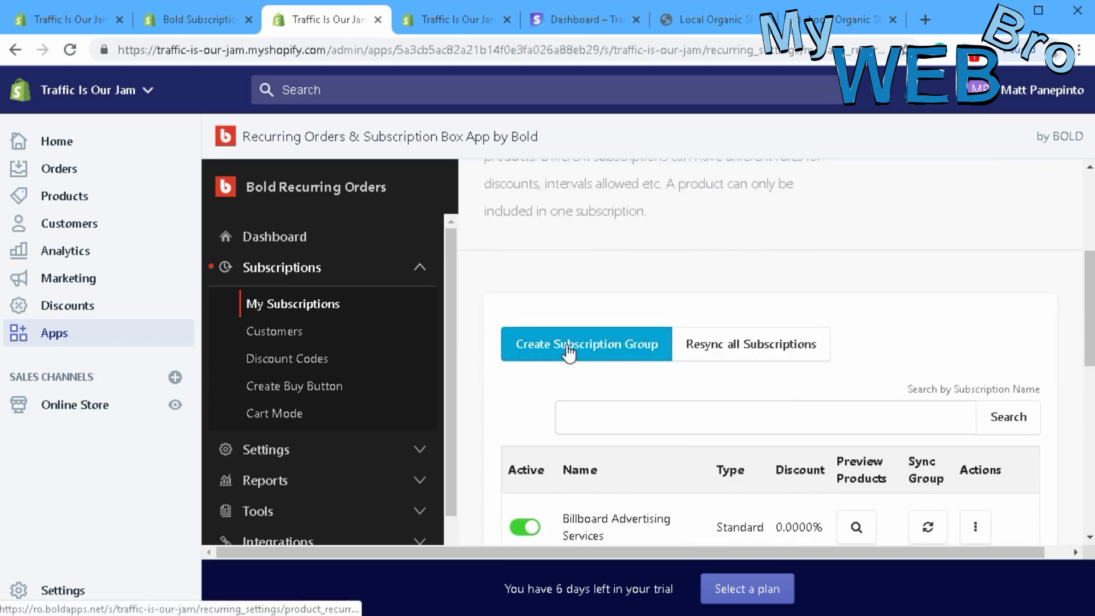
left_click(568, 350)
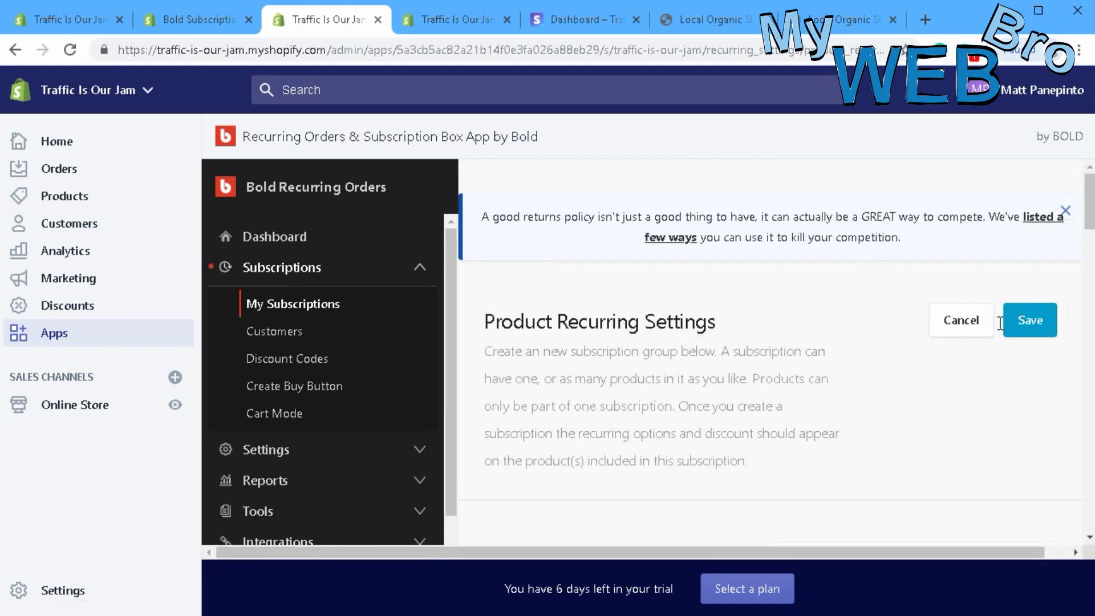
Step: Name the new subscription group 'Monthly Maintenance Plans' using the name suggestion
scroll(655, 321, "down", 5)
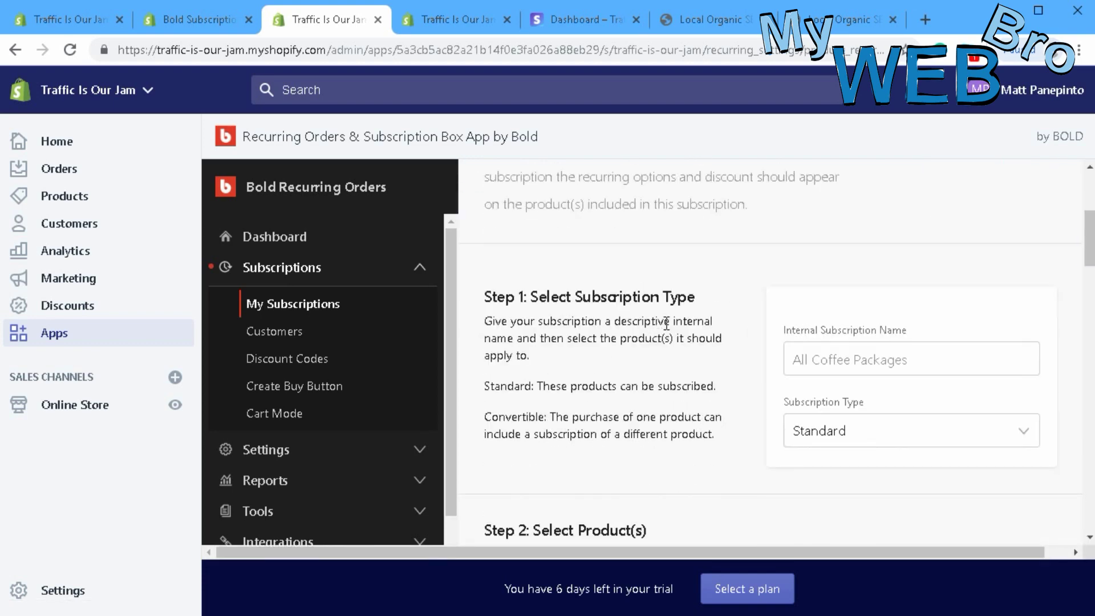
left_click(837, 360)
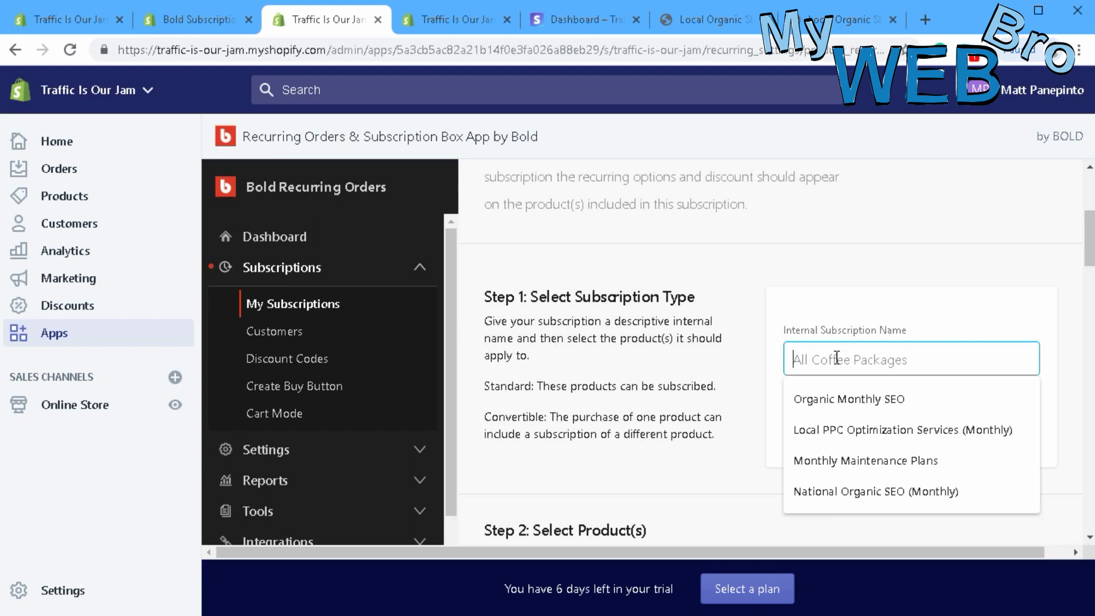
type("monlthy")
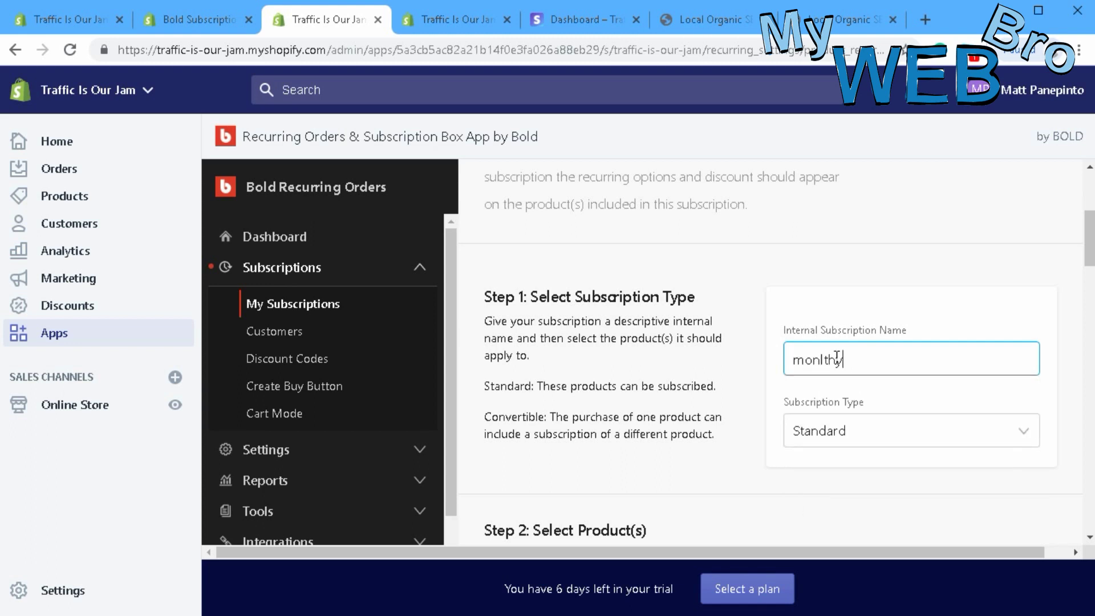
key("BackSpace")
key("BackSpace")
key("BackSpace")
key("BackSpace")
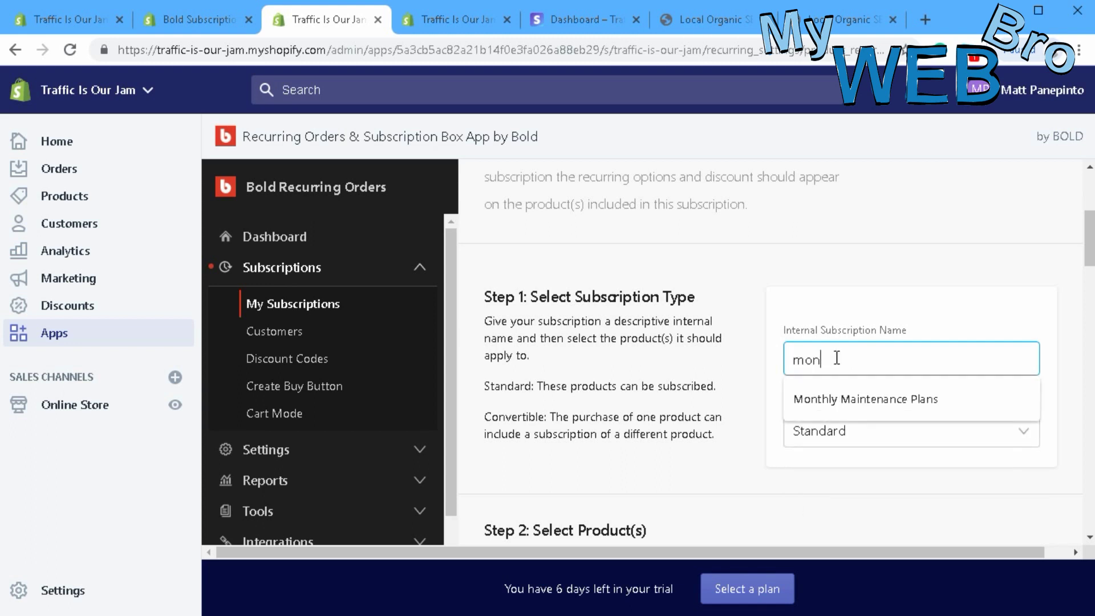
left_click(835, 401)
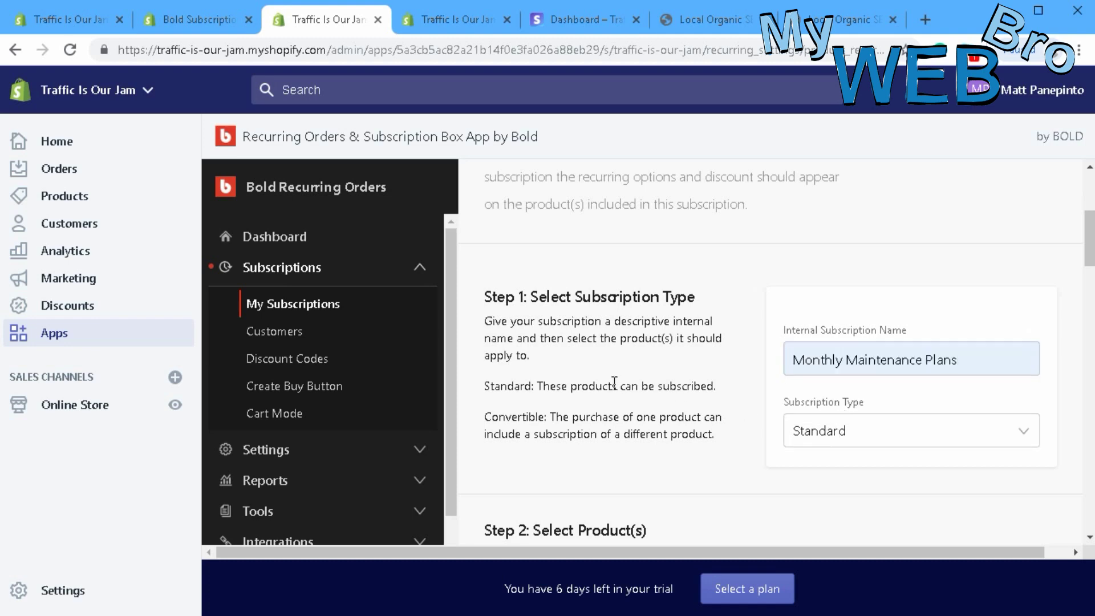
Step: Enable Allow Swapping of Products in the group's settings
scroll(614, 382, "down", 8)
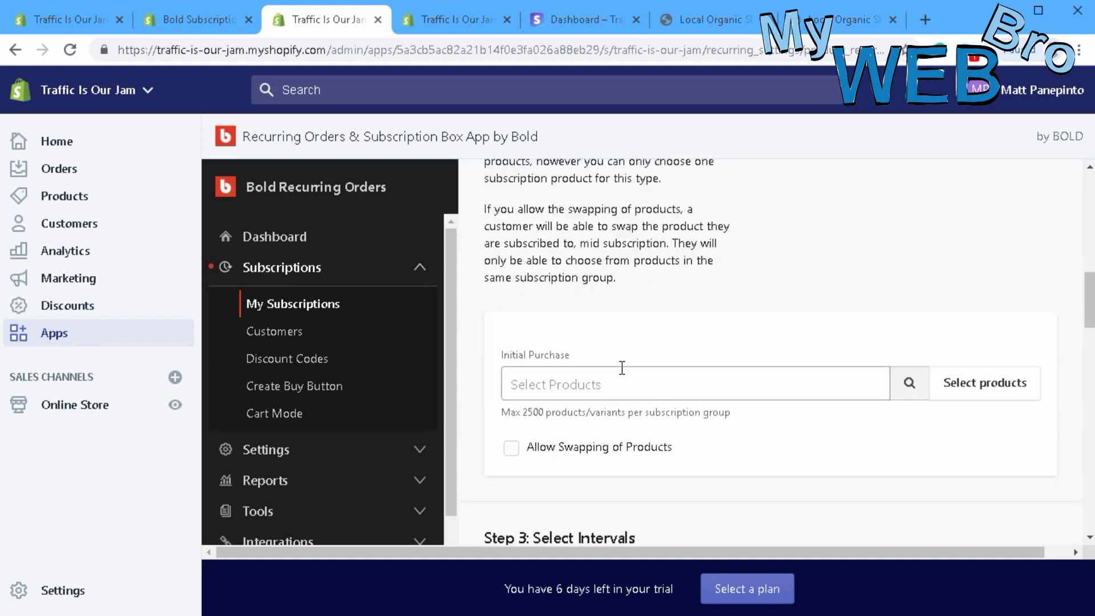
scroll(662, 340, "down", 2)
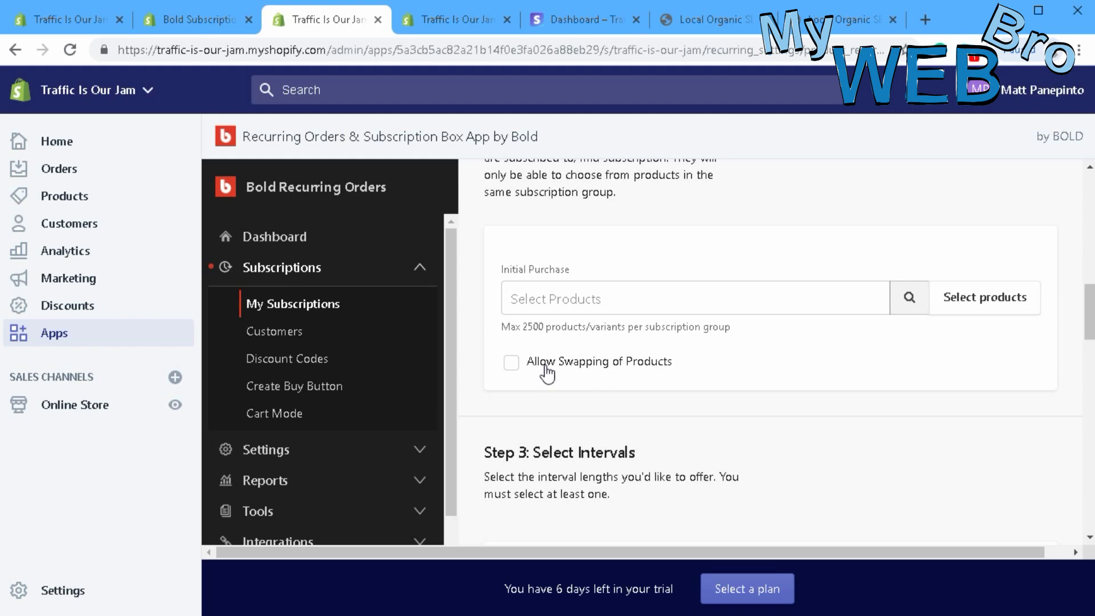
left_click(512, 365)
Step: Choose Website Development & Maintenance Plans (Monthly) as the group's initial purchase product
left_click(982, 298)
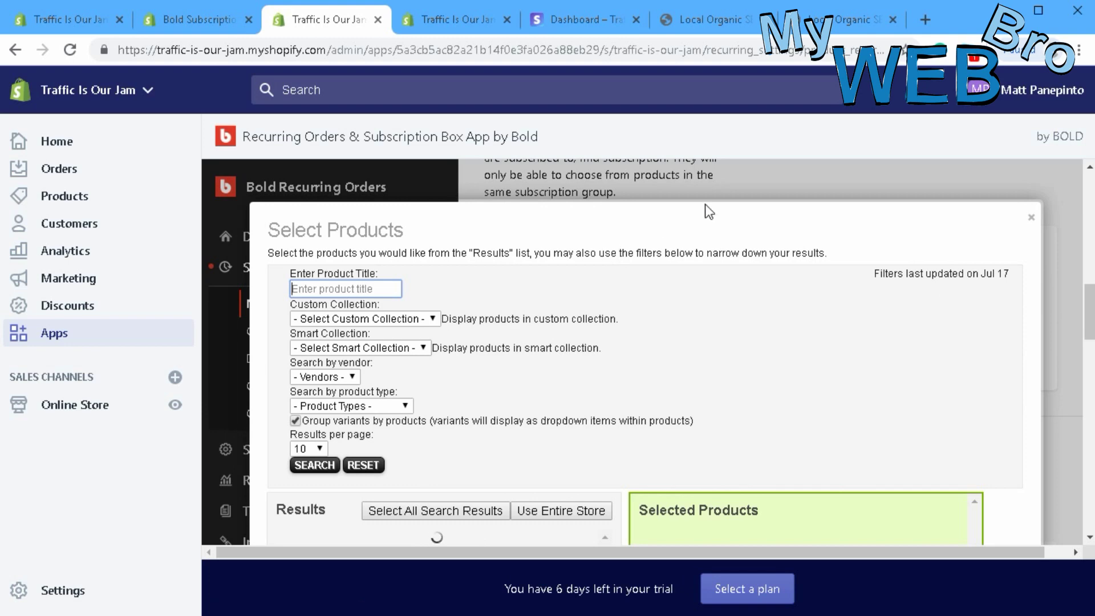
scroll(770, 189, "up", 6)
scroll(705, 275, "down", 10)
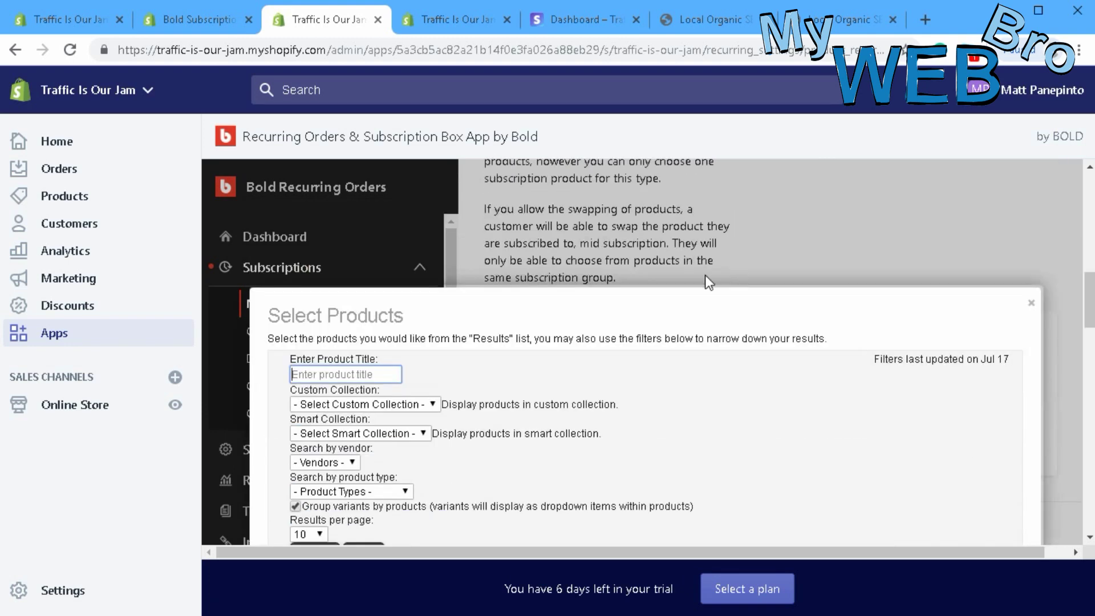
scroll(463, 415, "down", 2)
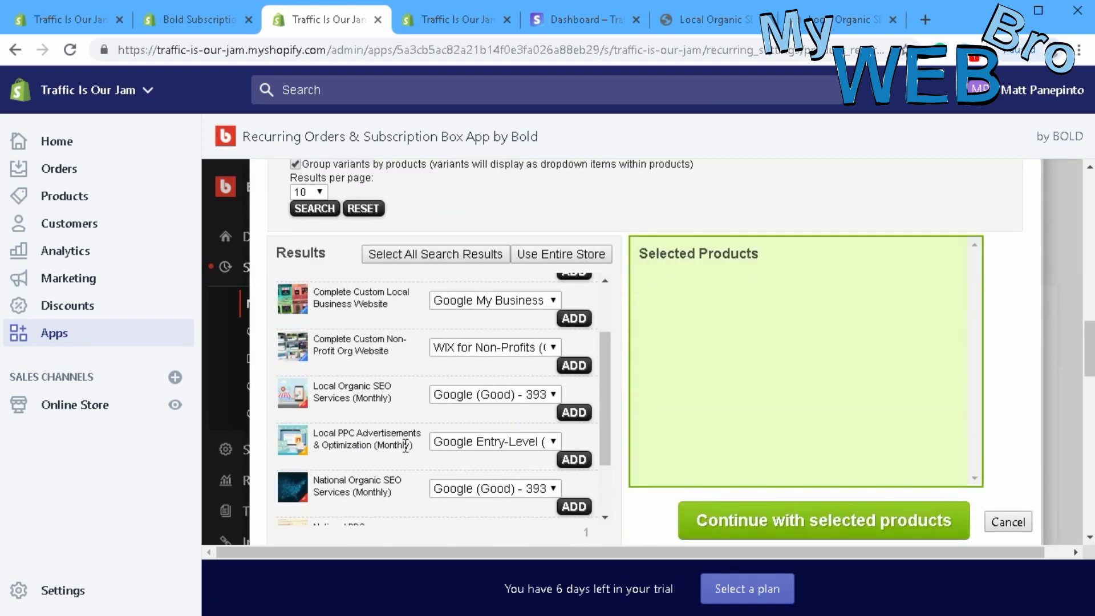
scroll(351, 368, "down", 5)
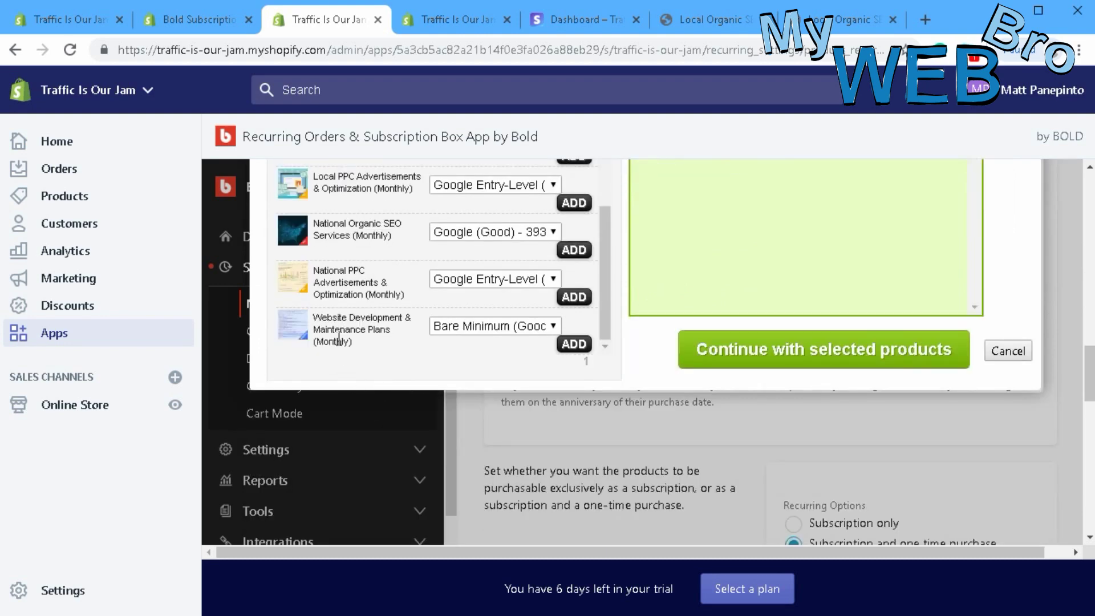
left_click(567, 345)
scroll(793, 355, "up", 5)
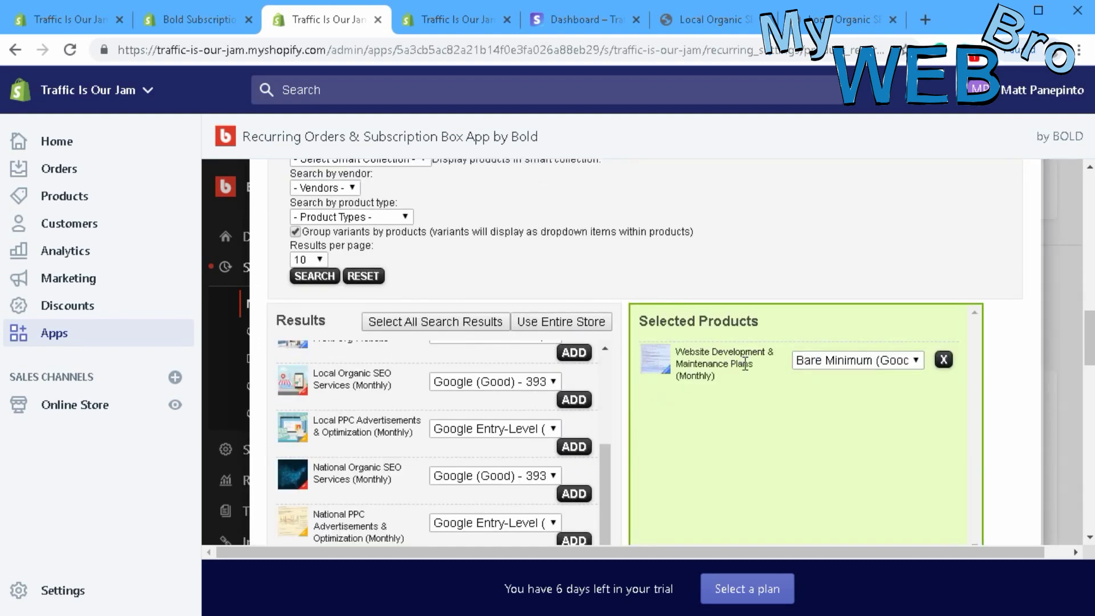
scroll(884, 386, "down", 2)
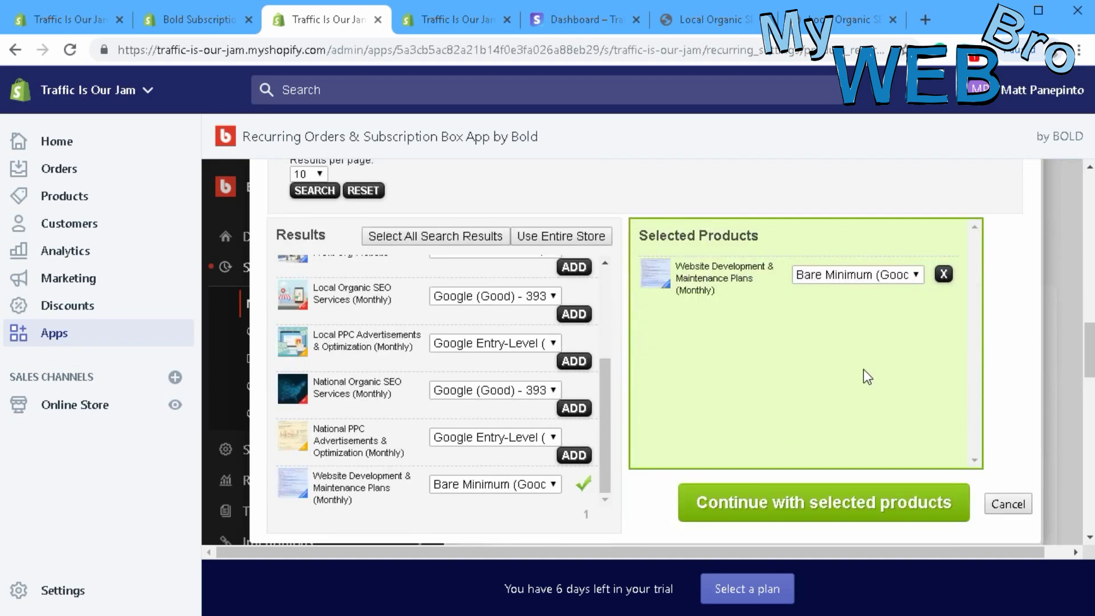
left_click(819, 502)
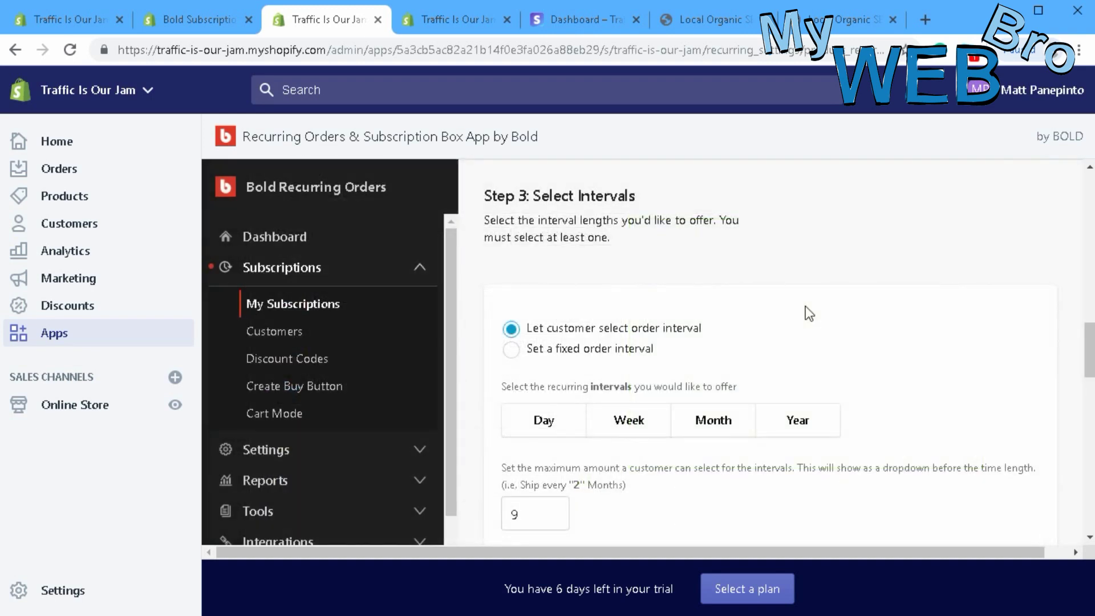
Step: Set a fixed order interval so orders process every month
scroll(775, 319, "up", 2)
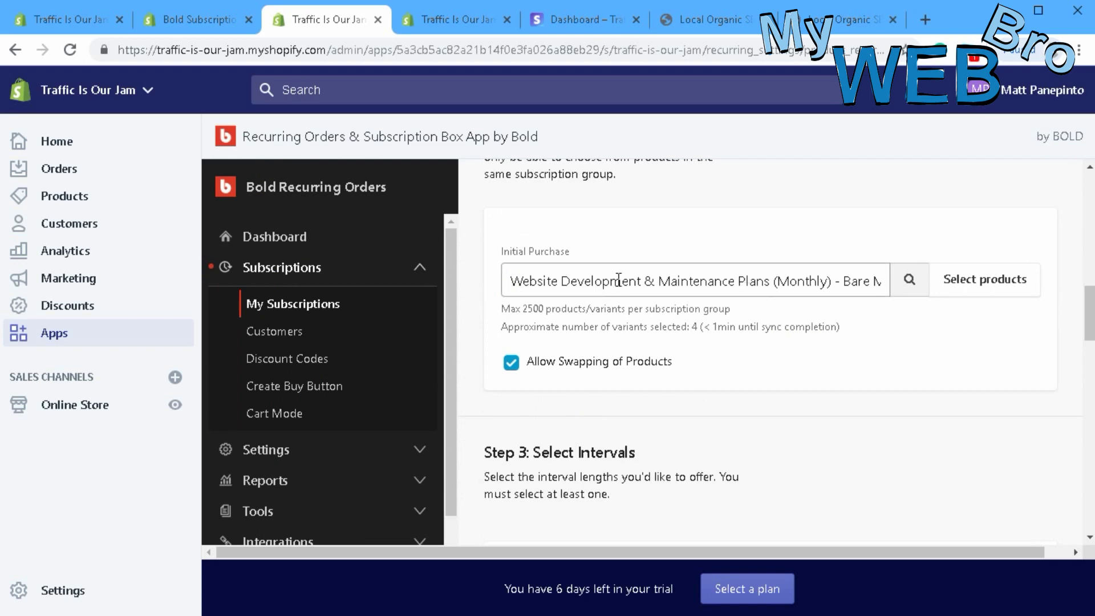
scroll(696, 342, "down", 2)
scroll(697, 337, "down", 1)
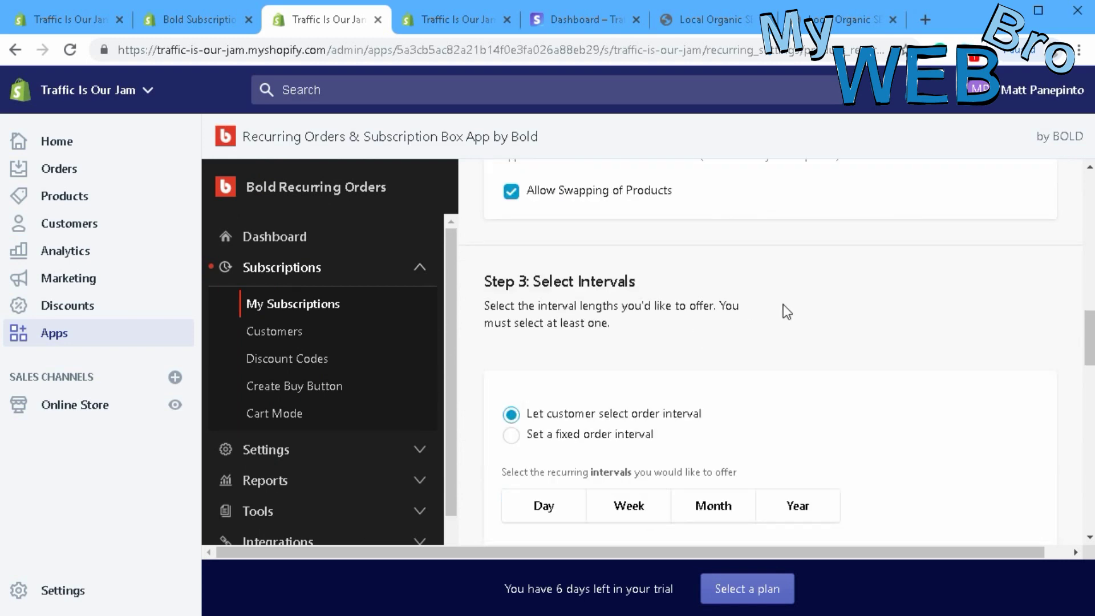
scroll(810, 303, "up", 3)
scroll(748, 329, "down", 4)
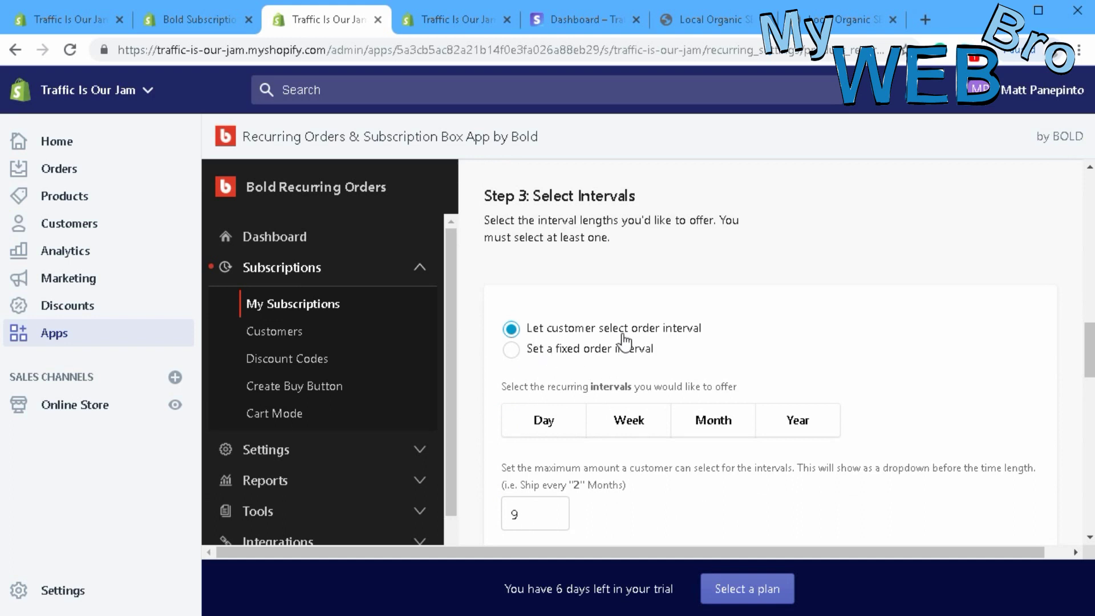
scroll(678, 325, "down", 1)
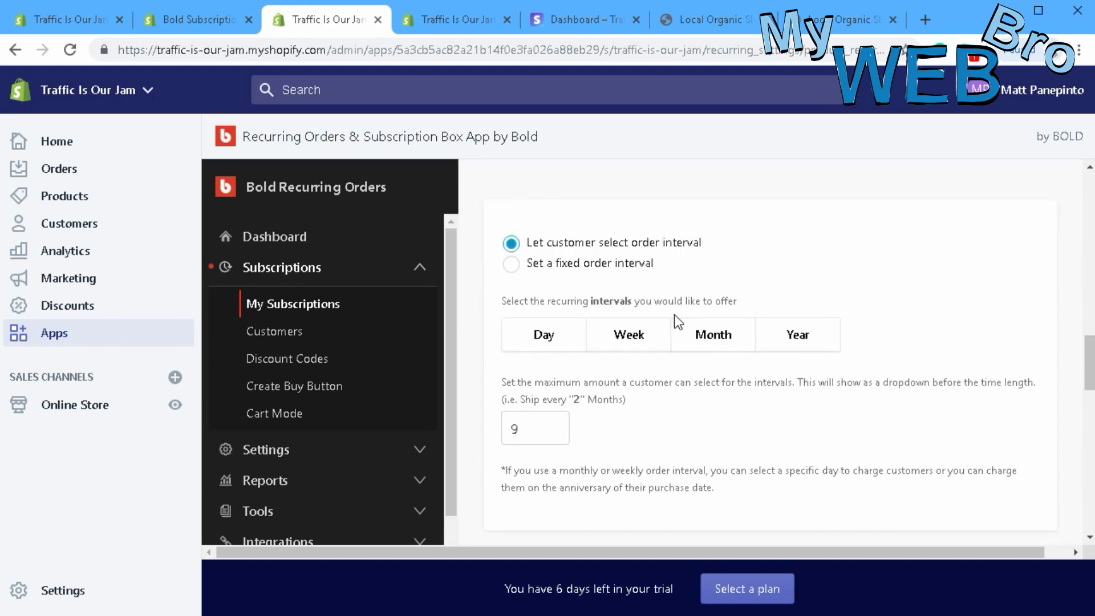
left_click(512, 265)
scroll(576, 313, "down", 2)
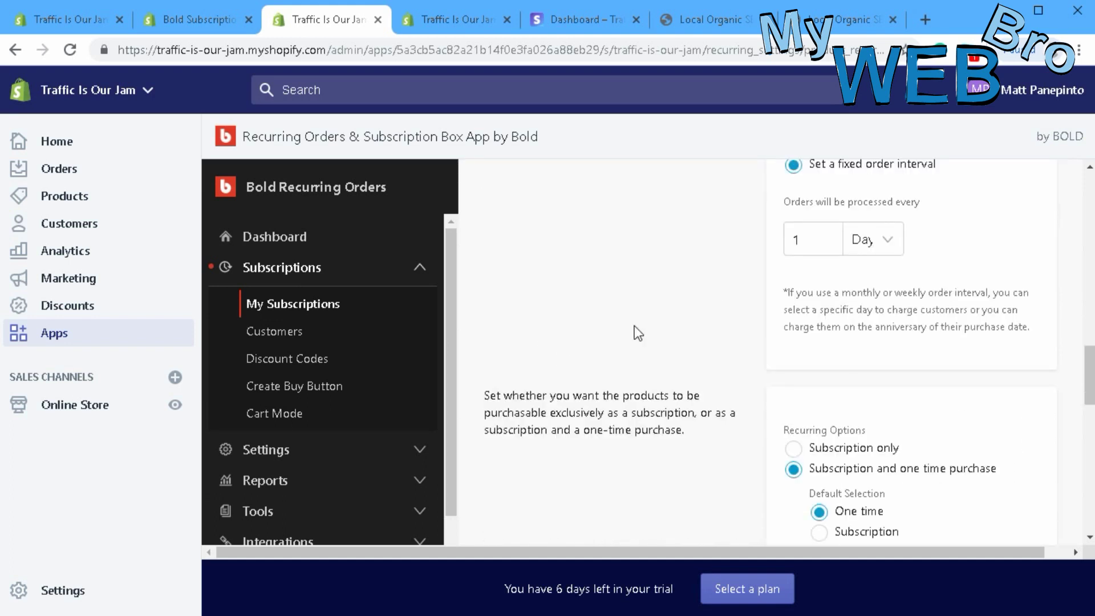
left_click(870, 239)
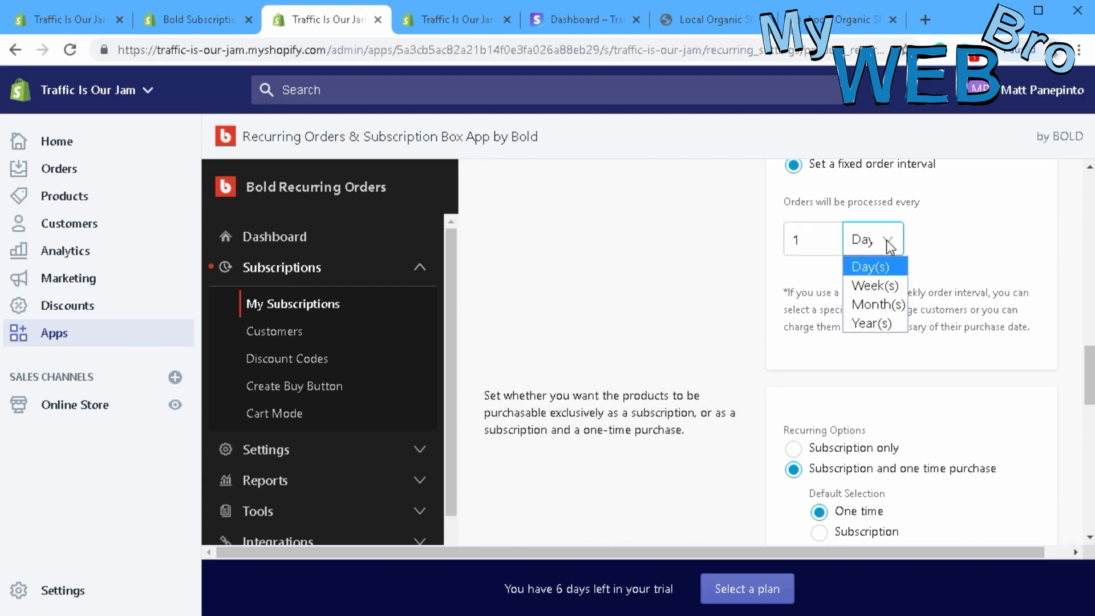
left_click(873, 300)
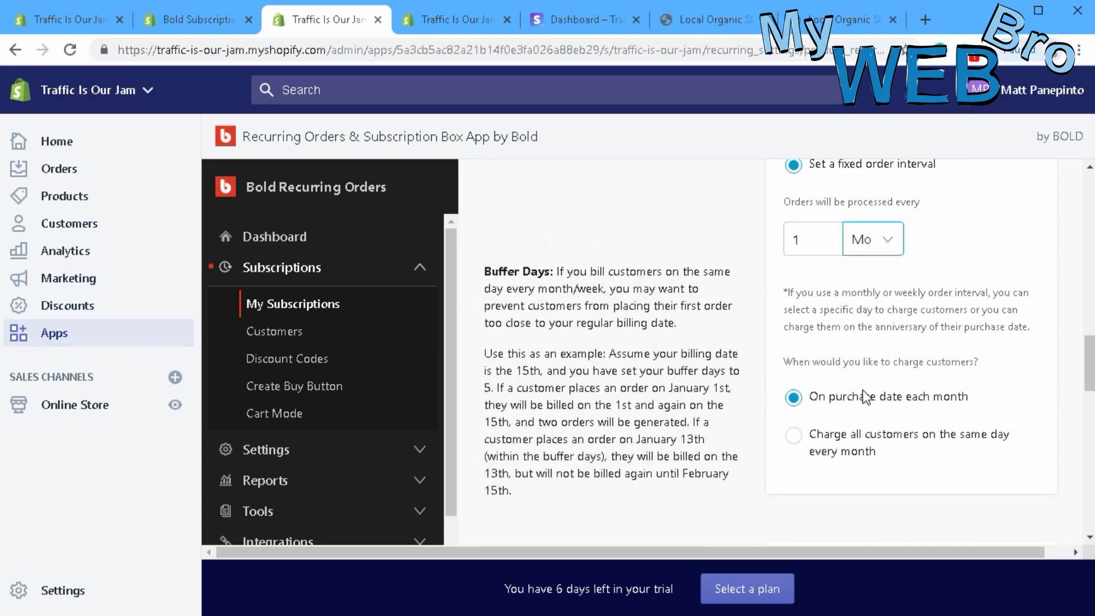
Step: Sell the group's products as subscription only
scroll(905, 394, "down", 2)
scroll(905, 389, "down", 3)
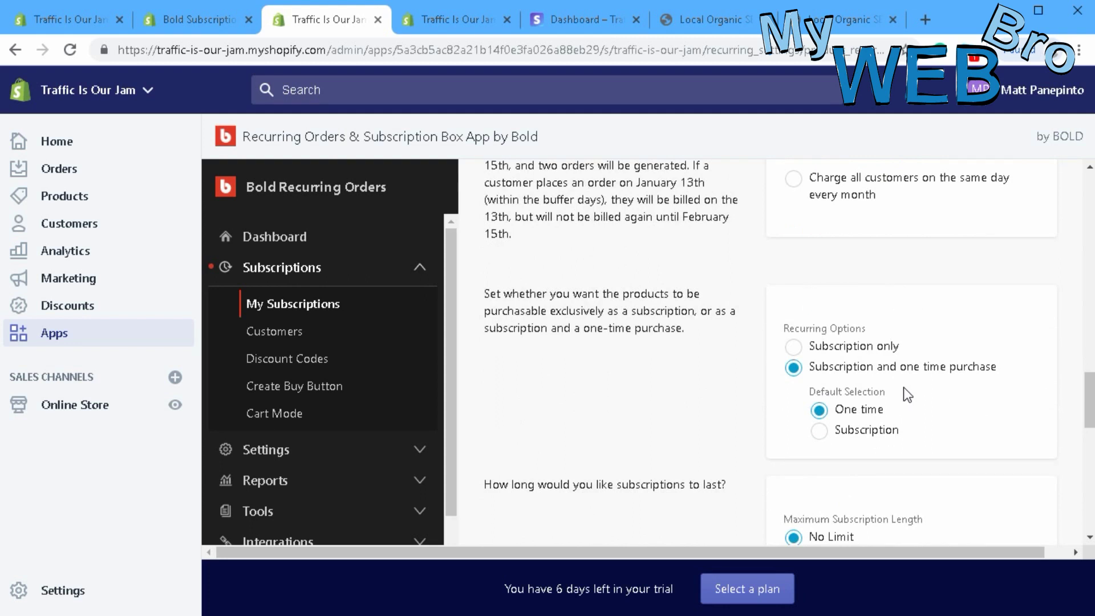
left_click(797, 349)
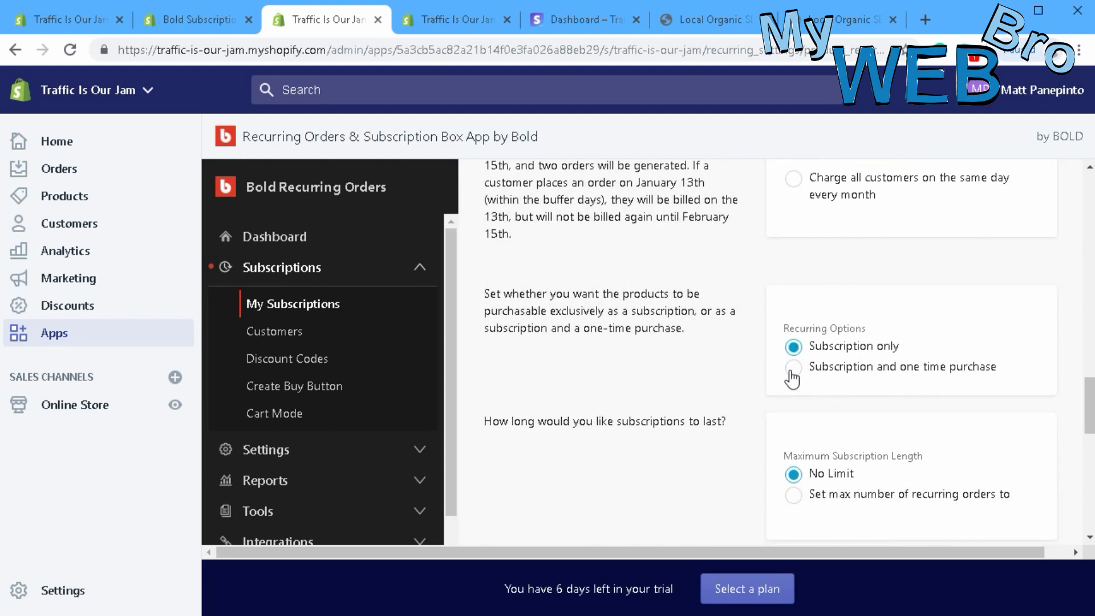
Step: Allow cancelling only after at least 3 orders, keep No Discount, and save the settings
scroll(662, 329, "down", 2)
scroll(773, 385, "down", 2)
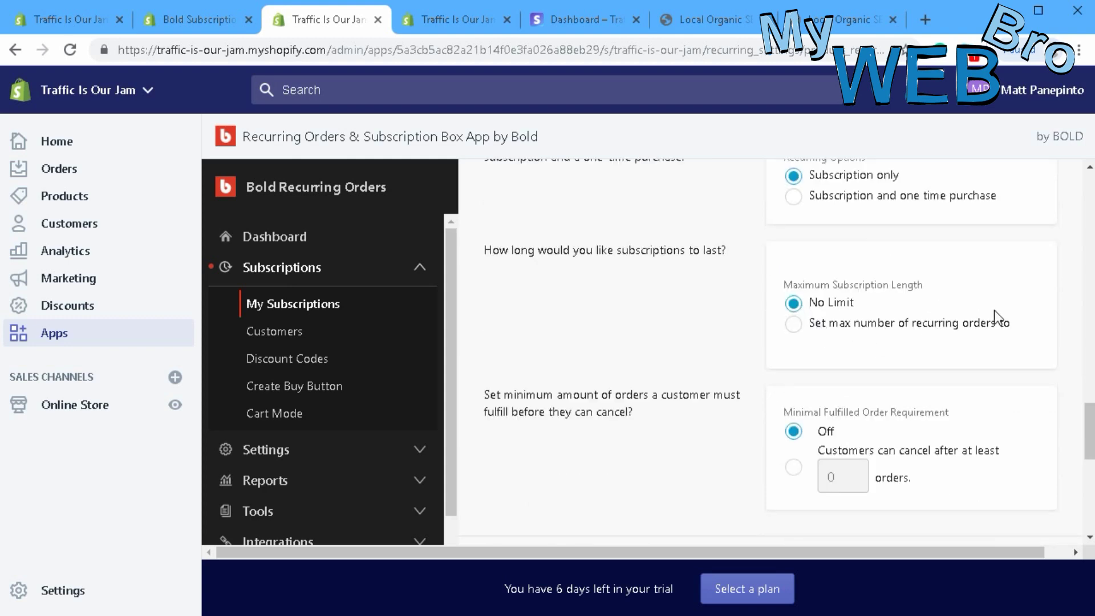
scroll(667, 390, "down", 2)
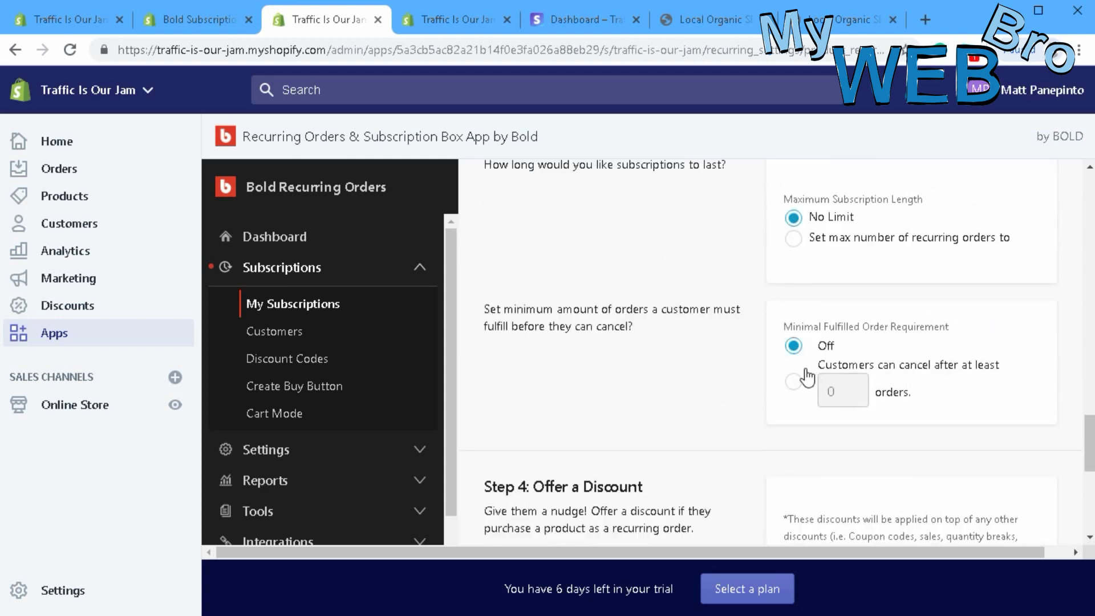
left_click(794, 383)
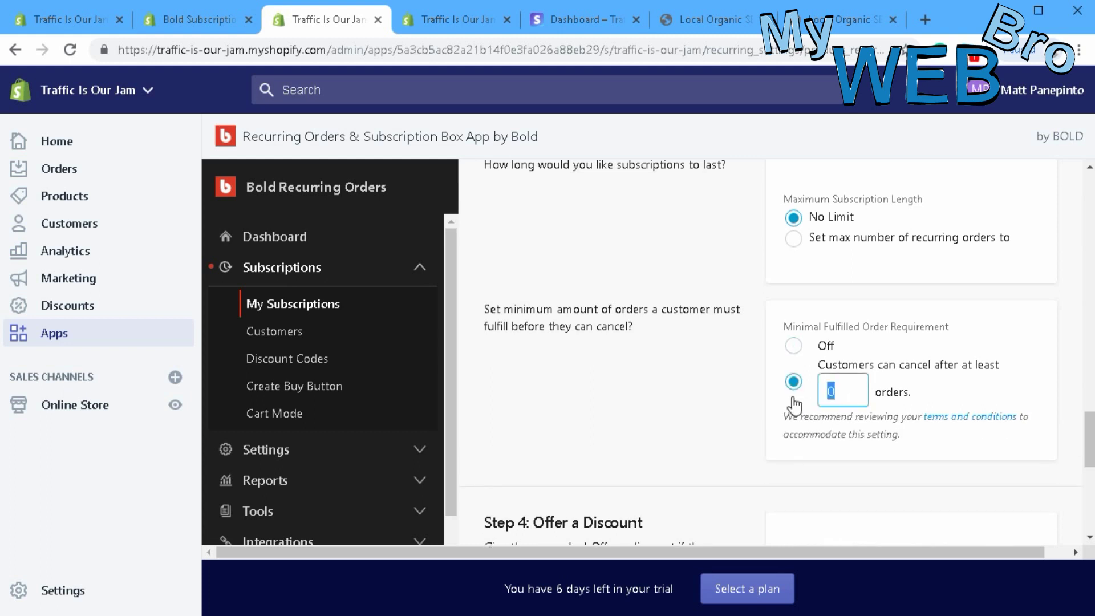
type("3")
left_click(701, 393)
scroll(702, 394, "down", 2)
scroll(707, 388, "down", 3)
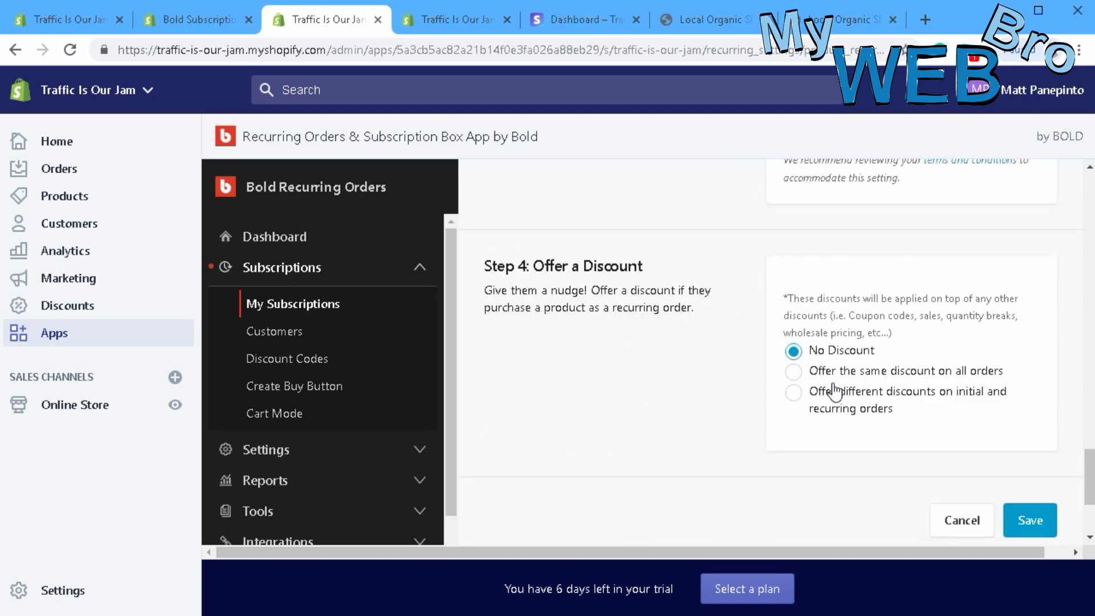
left_click(1028, 522)
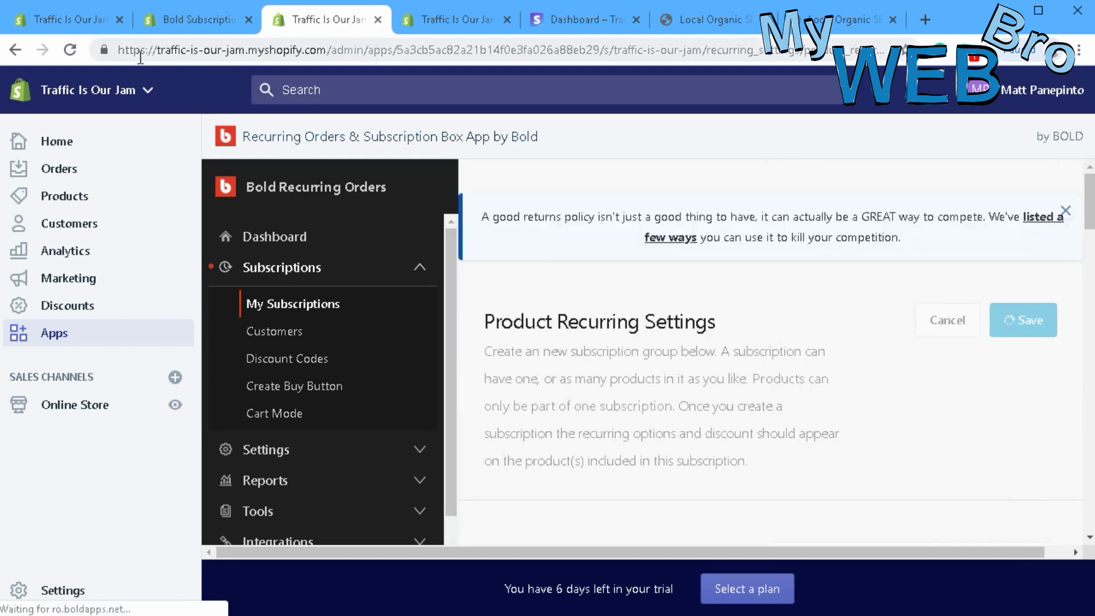
Step: Return to the storefront homepage and browse down to the Website Development & Maintenance Plans (Monthly) page
left_click(837, 25)
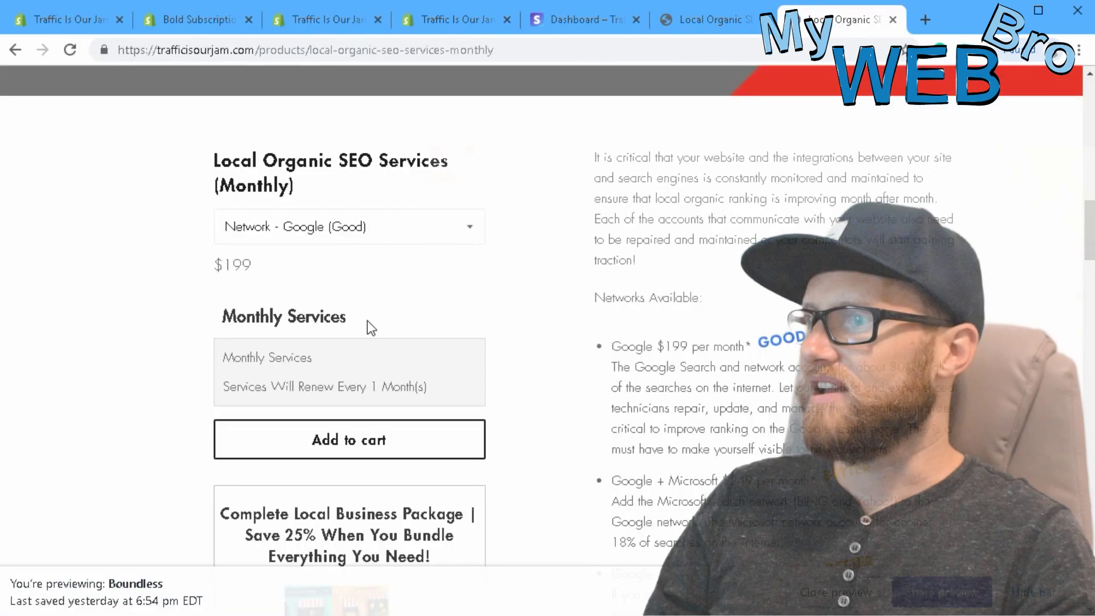
scroll(422, 319, "up", 10)
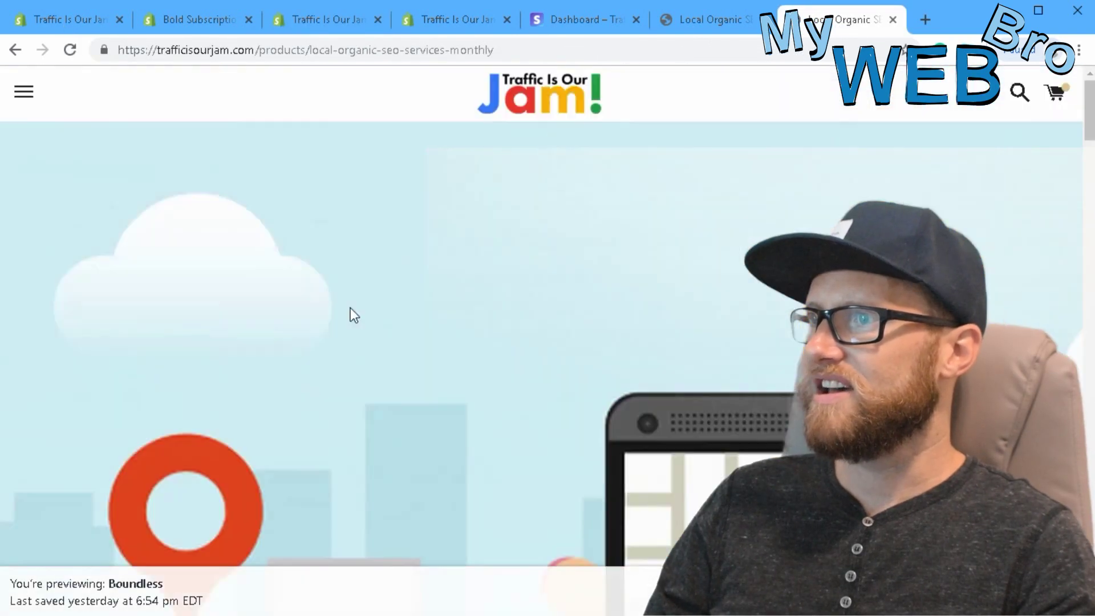
left_click(528, 111)
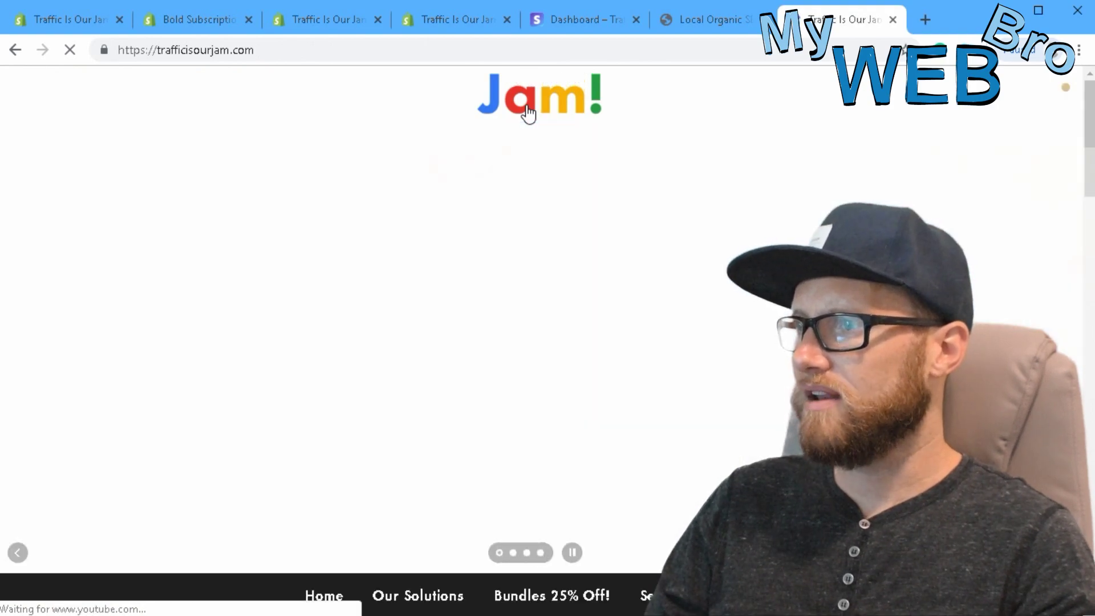
scroll(348, 356, "down", 10)
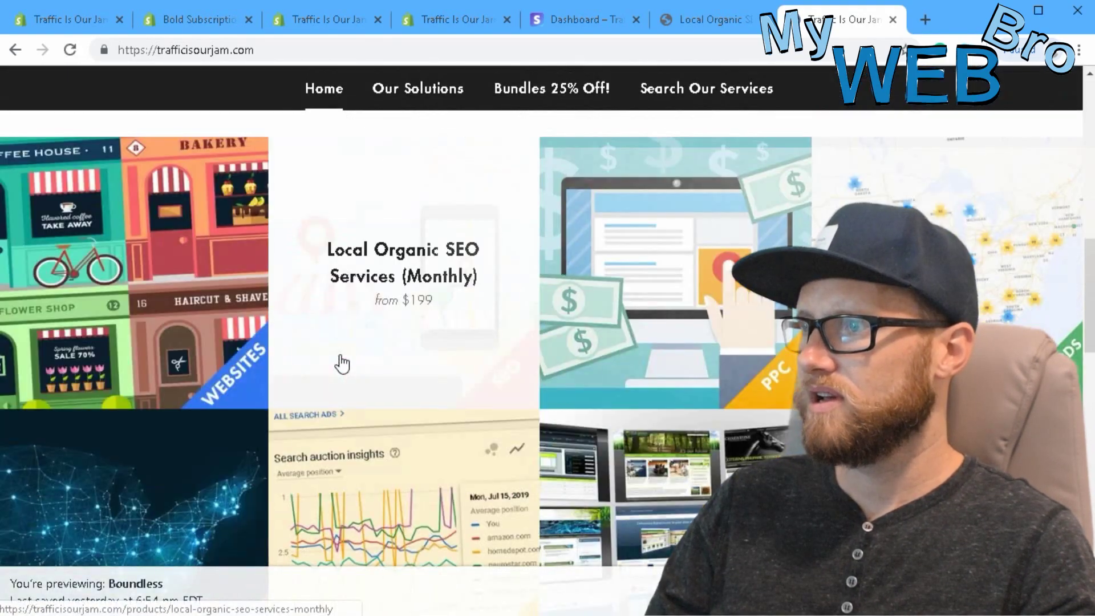
scroll(428, 358, "down", 9)
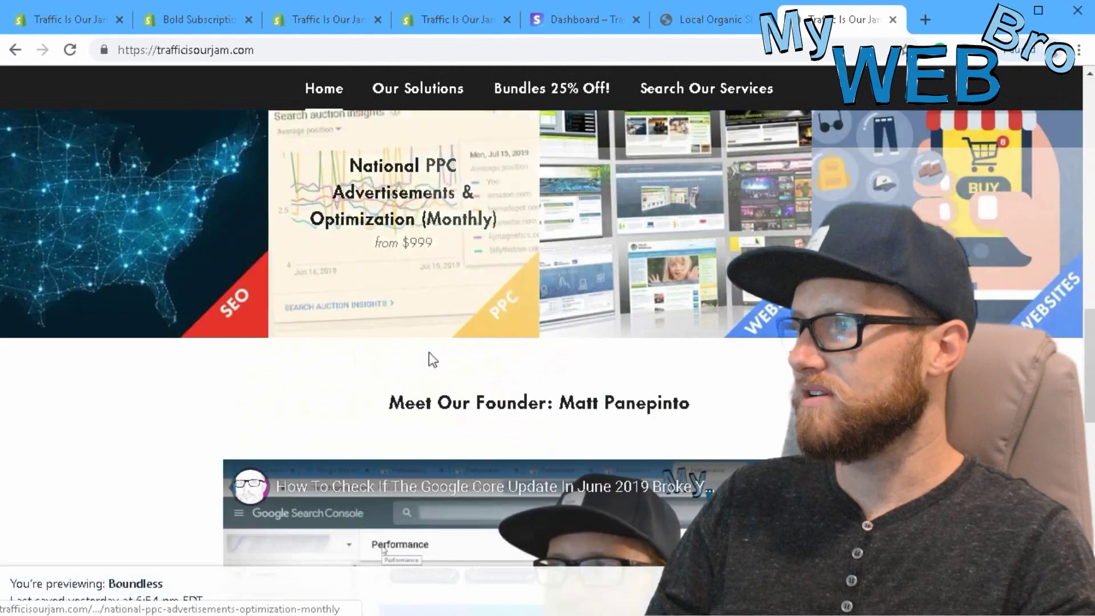
scroll(429, 358, "up", 17)
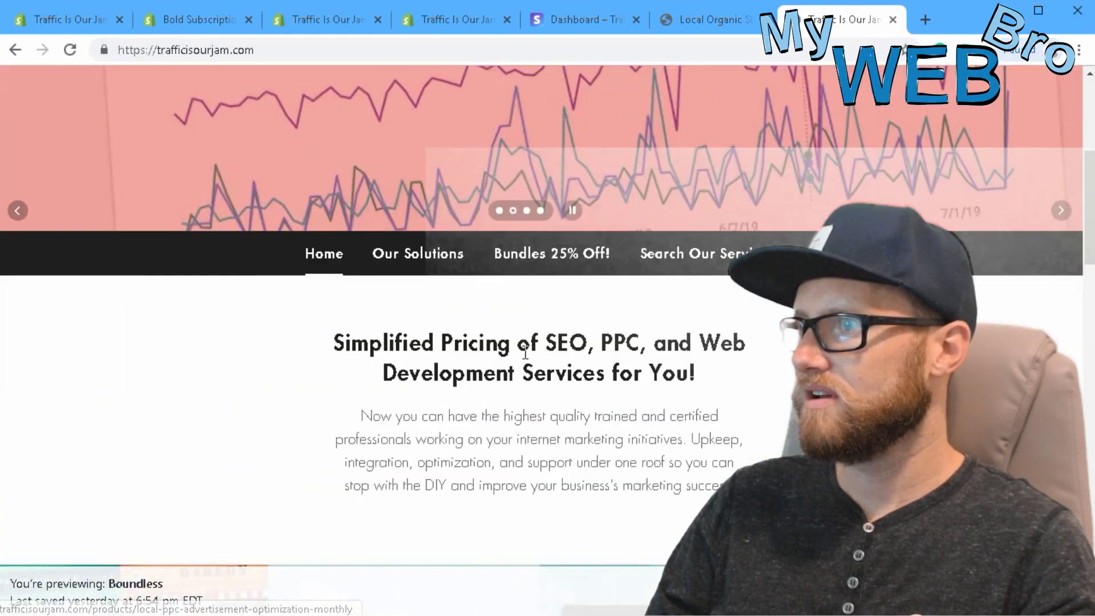
scroll(506, 359, "down", 3)
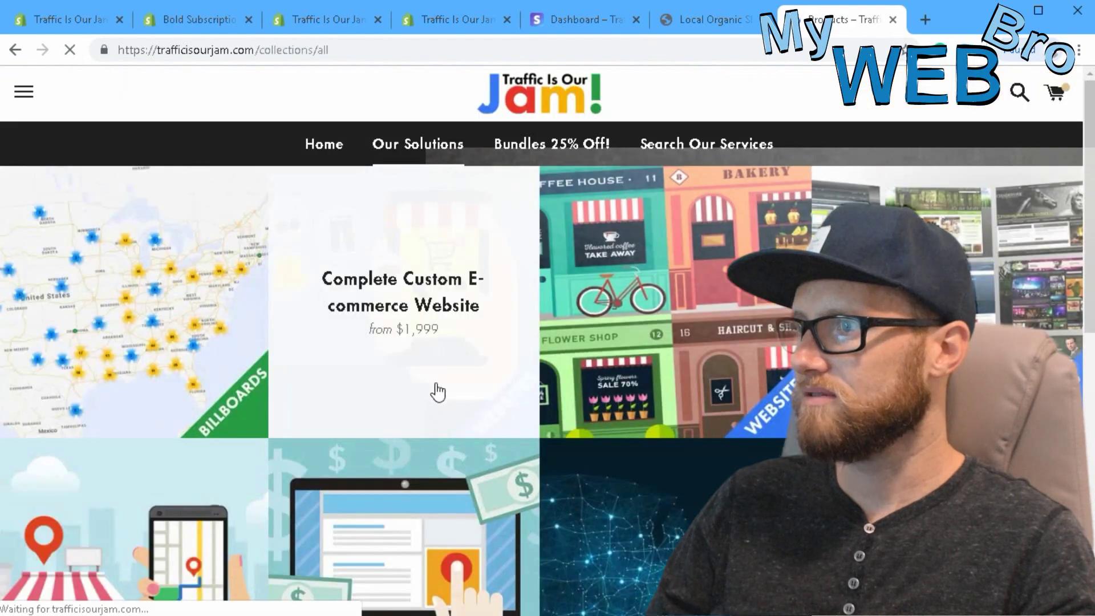
scroll(469, 379, "down", 5)
scroll(530, 368, "down", 2)
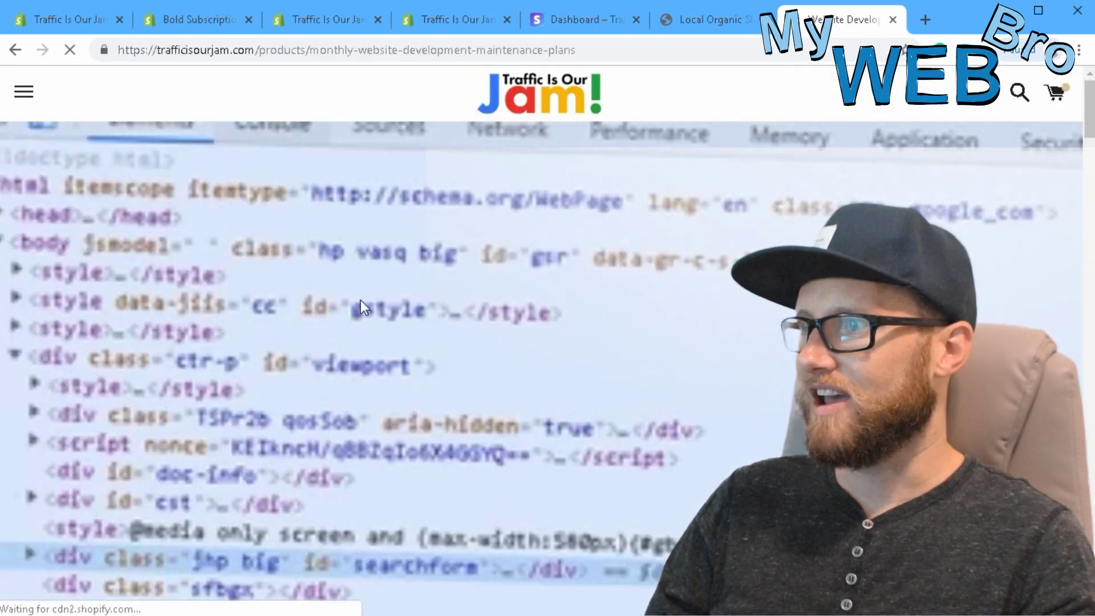
scroll(412, 289, "down", 6)
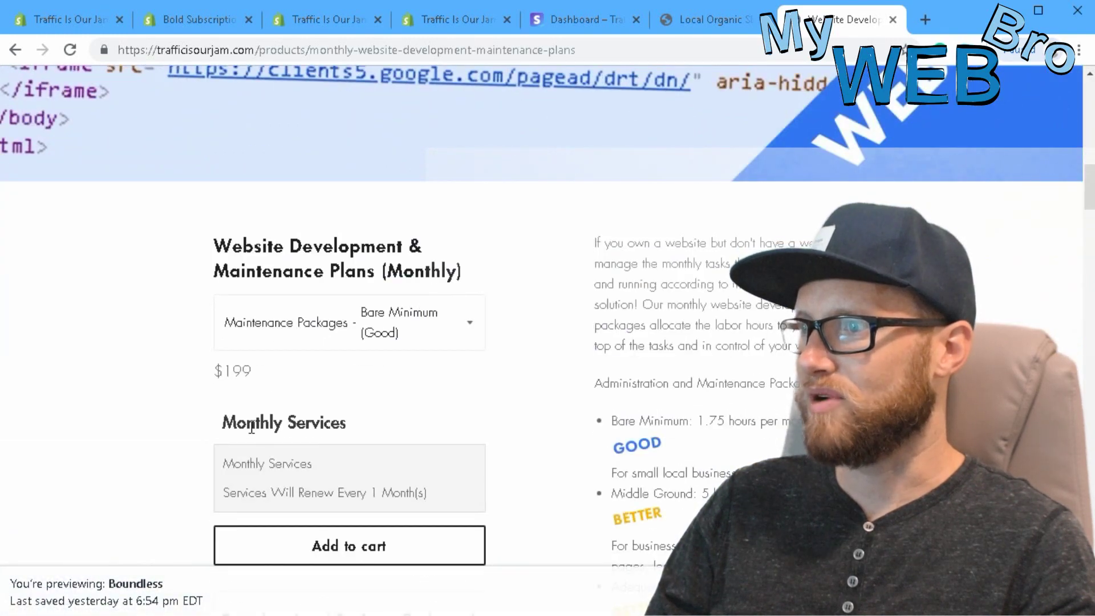
Step: Add the Bare Minimum maintenance plan to the cart, delivered every 1 month, and close the cart
scroll(348, 422, "down", 2)
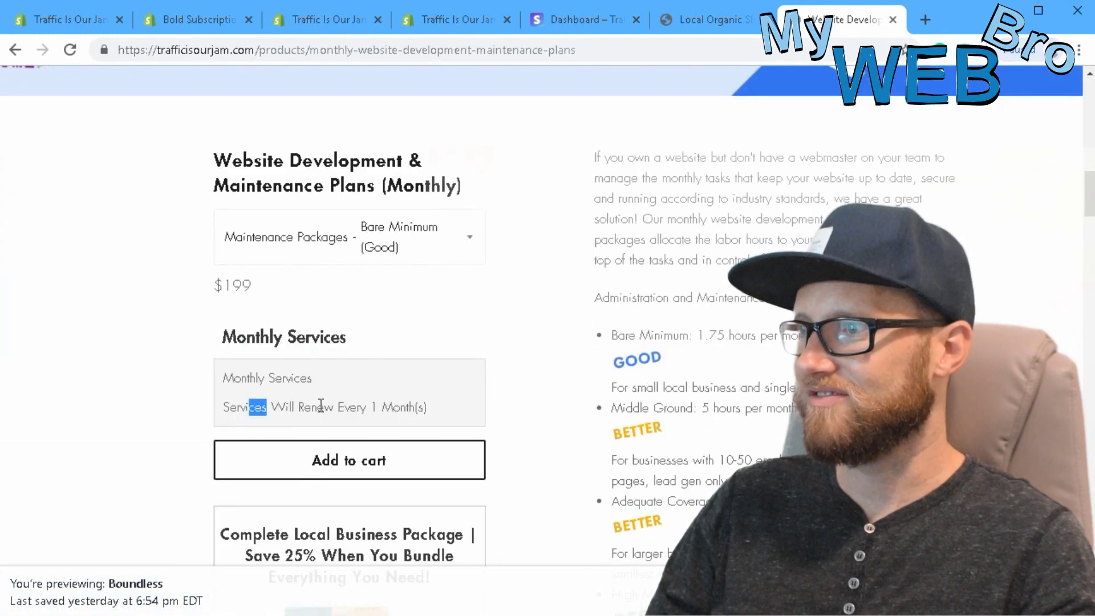
left_click(433, 404)
scroll(384, 359, "down", 2)
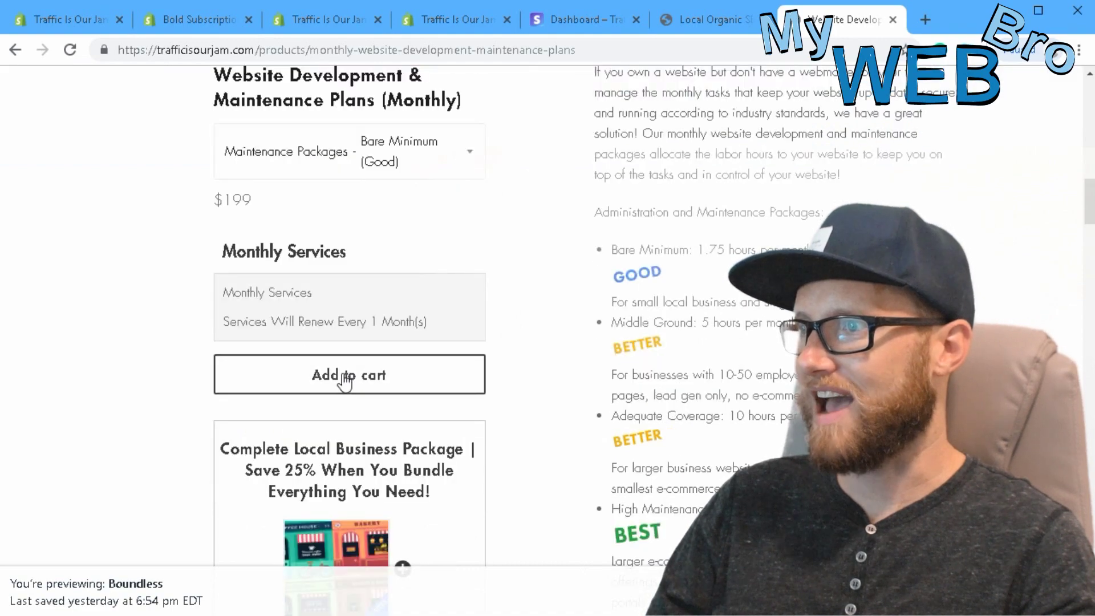
left_click(343, 376)
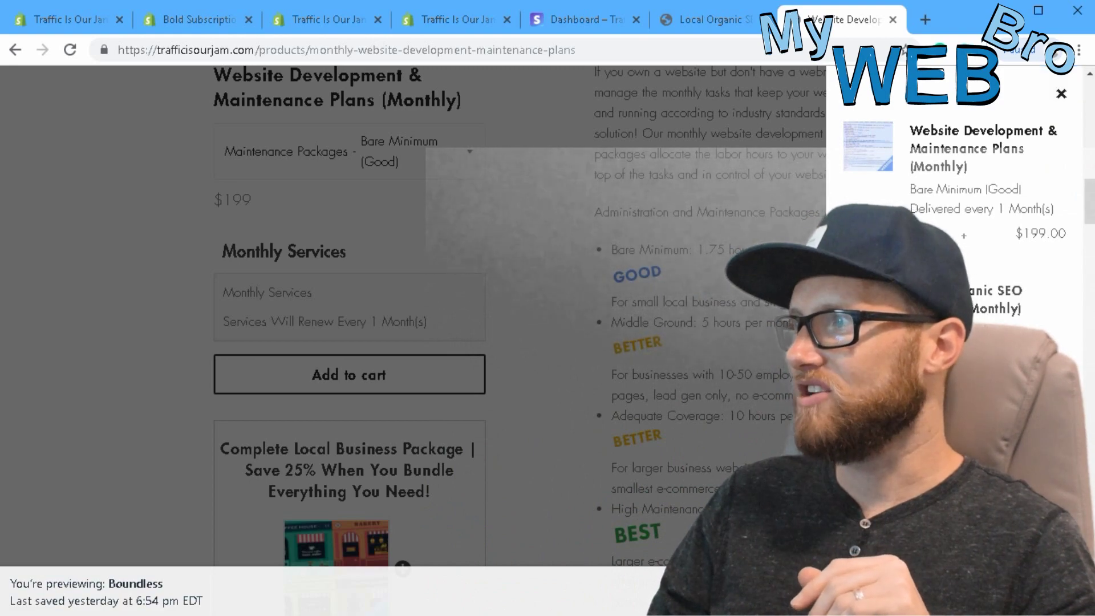
left_click(1060, 97)
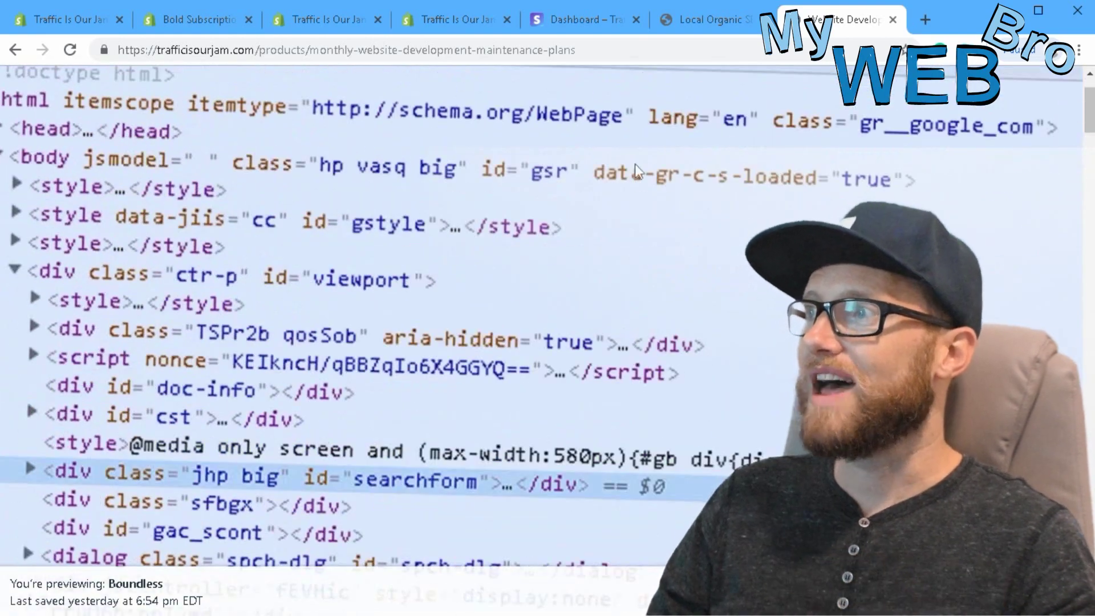
left_click(183, 23)
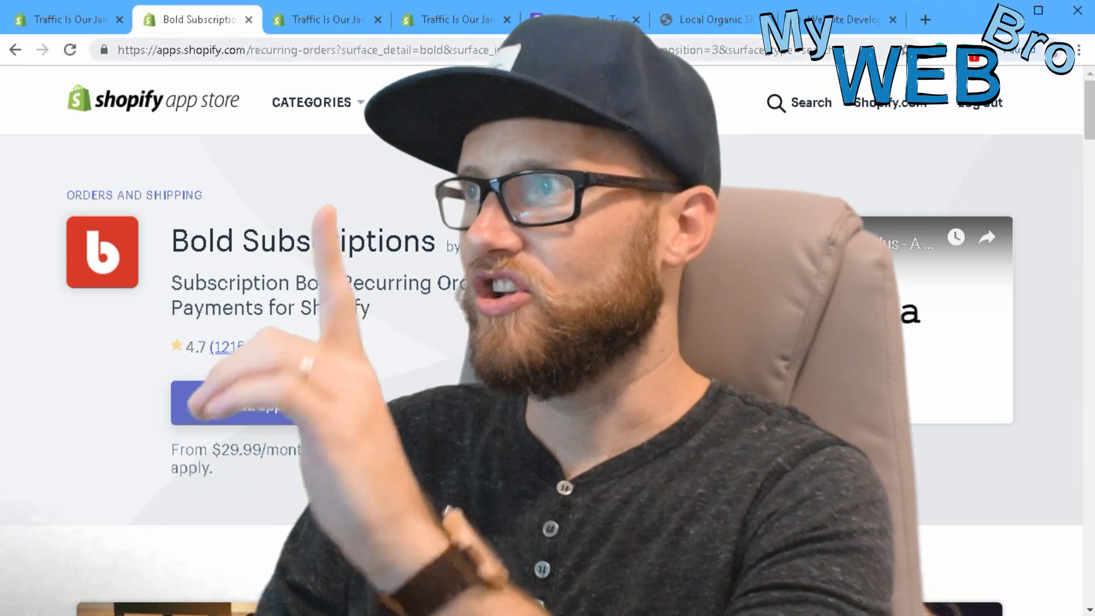
Step: Recheck Bold Commerce in Stripe's authorized applications, then view the Stripe home dashboard
left_click(570, 19)
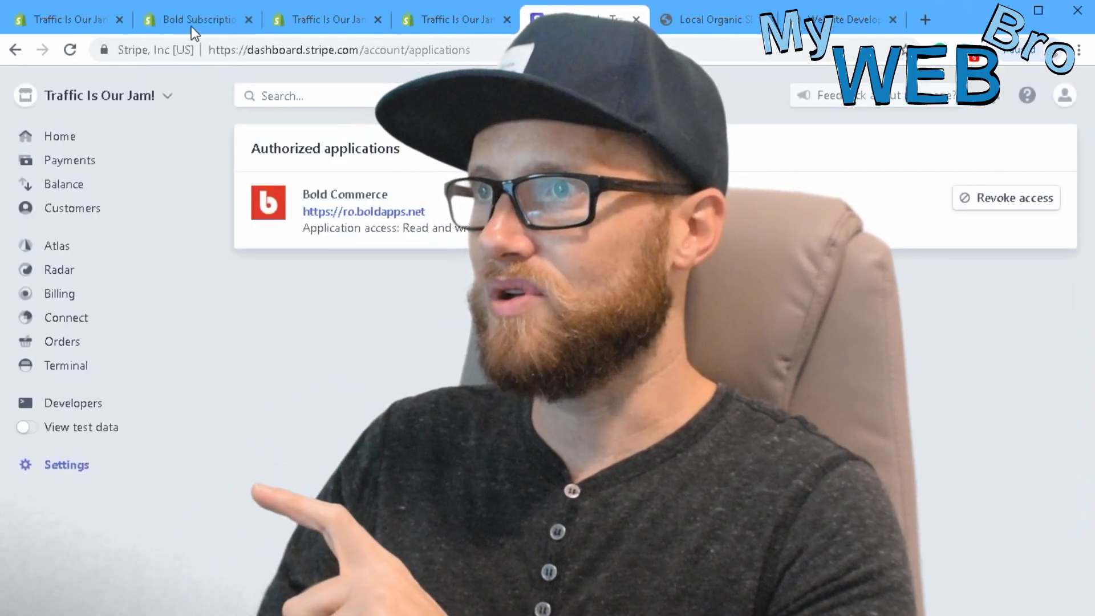
left_click(192, 20)
left_click(324, 20)
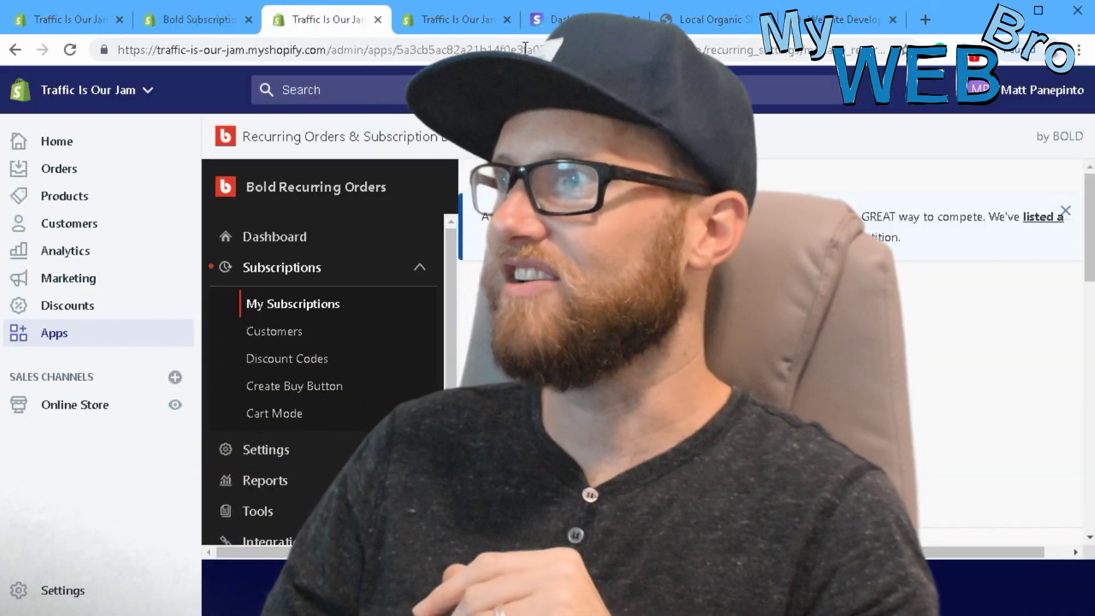
left_click(570, 19)
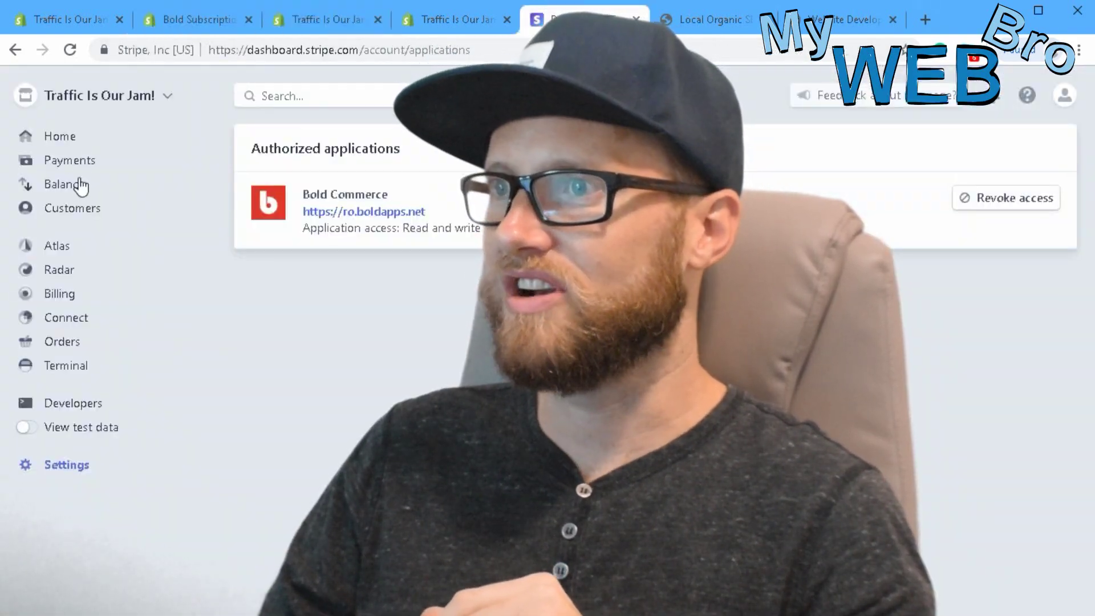
left_click(63, 136)
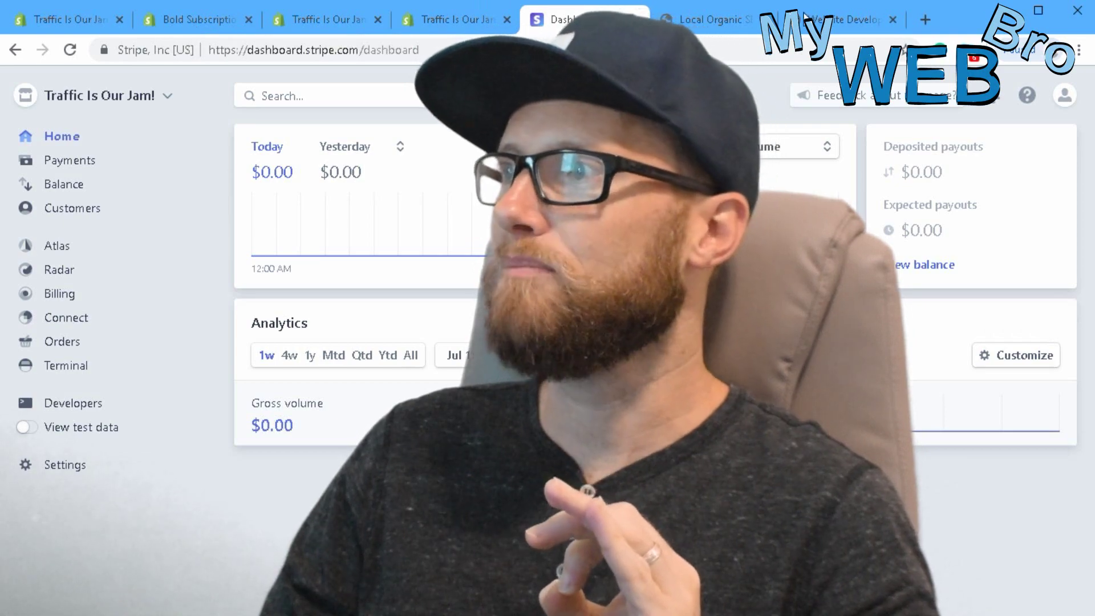
key("ctrl+Tab")
key("ctrl+Tab")
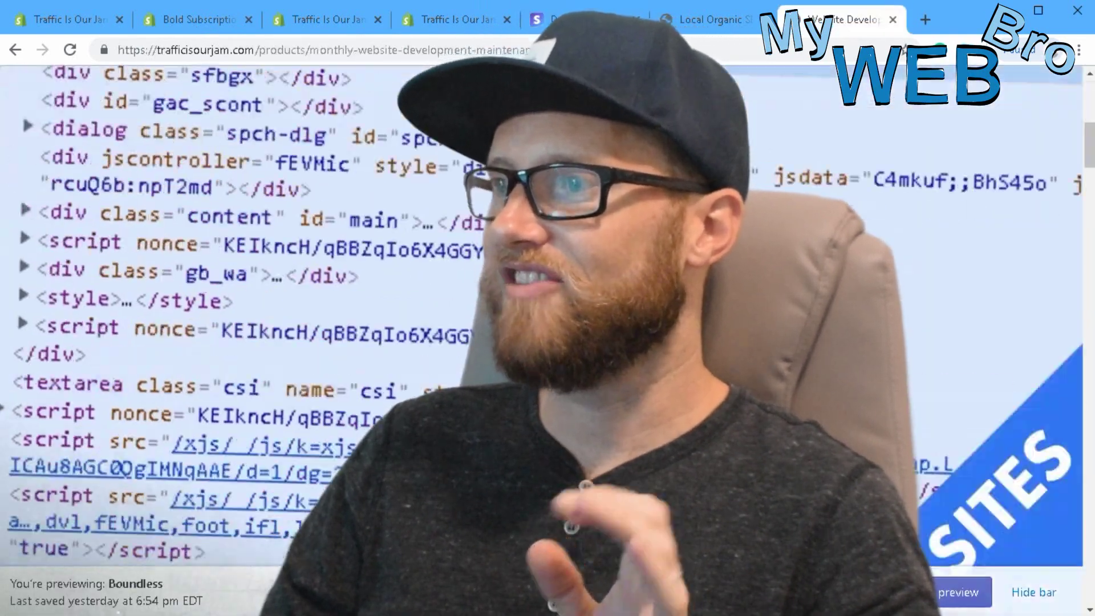
Step: Review the top of the maintenance plans page, highlighting the Complete Local Business Package bundle heading
scroll(548, 314, "down", 10)
scroll(547, 313, "up", 4)
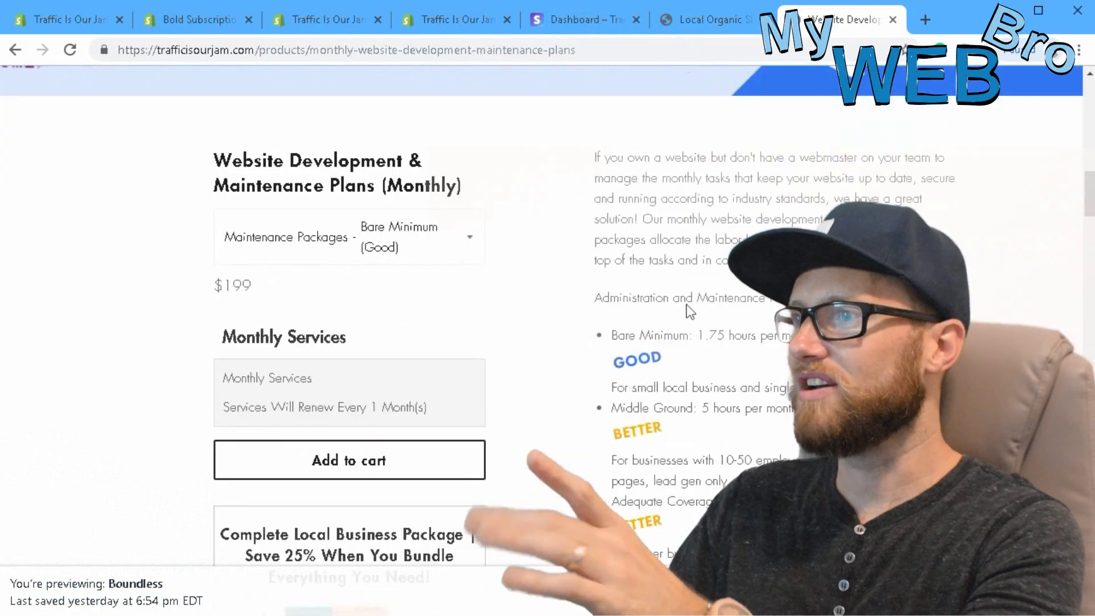
left_click_drag(263, 161, 470, 208)
left_click(633, 240)
scroll(629, 251, "down", 3)
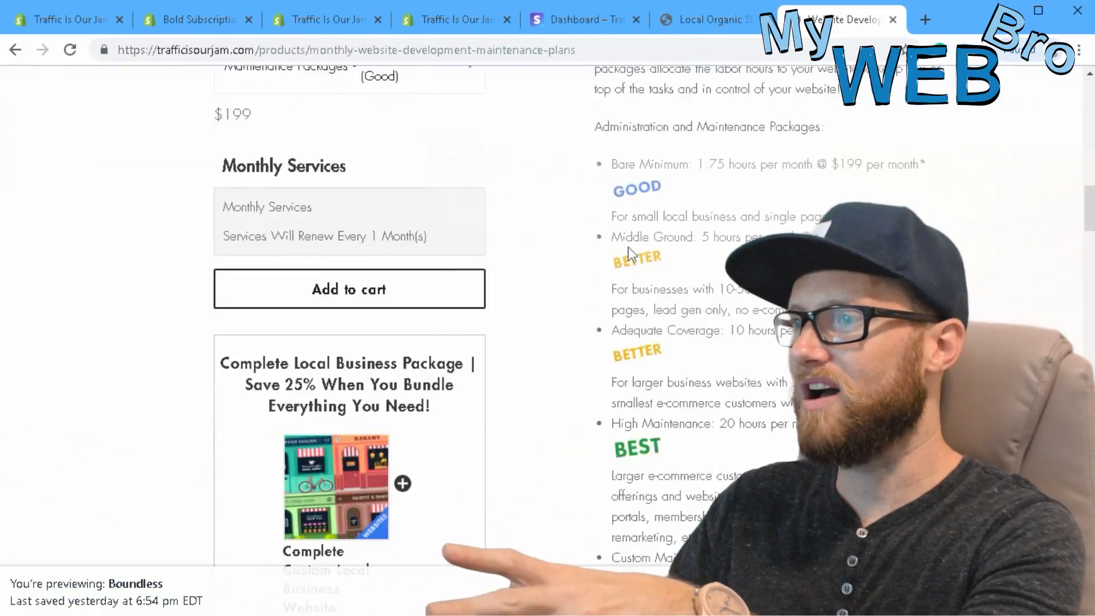
scroll(629, 251, "down", 3)
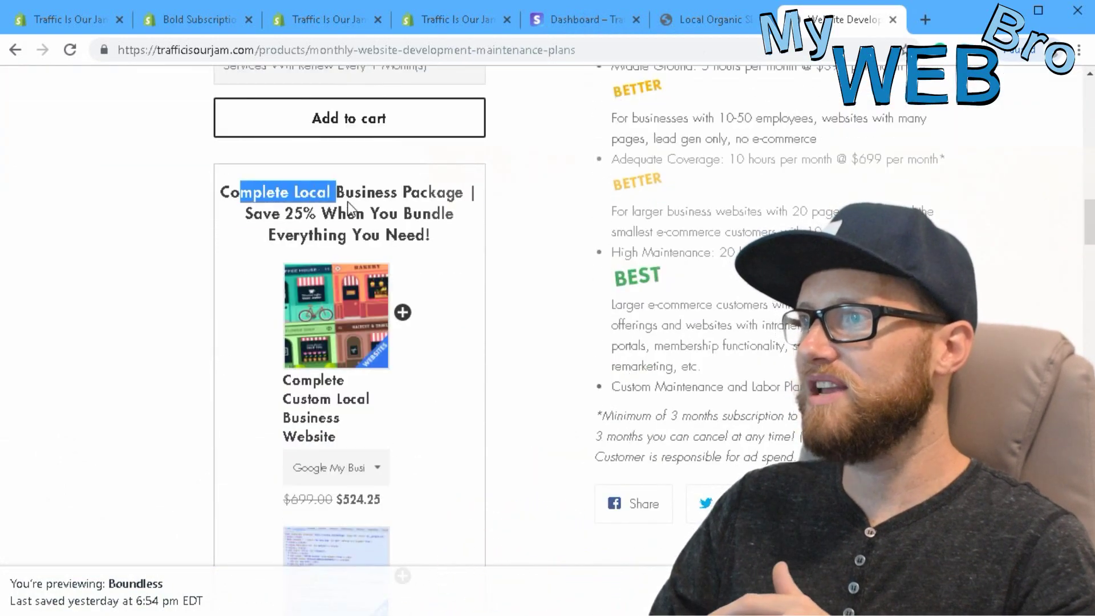
left_click_drag(349, 208, 387, 214)
left_click(330, 205)
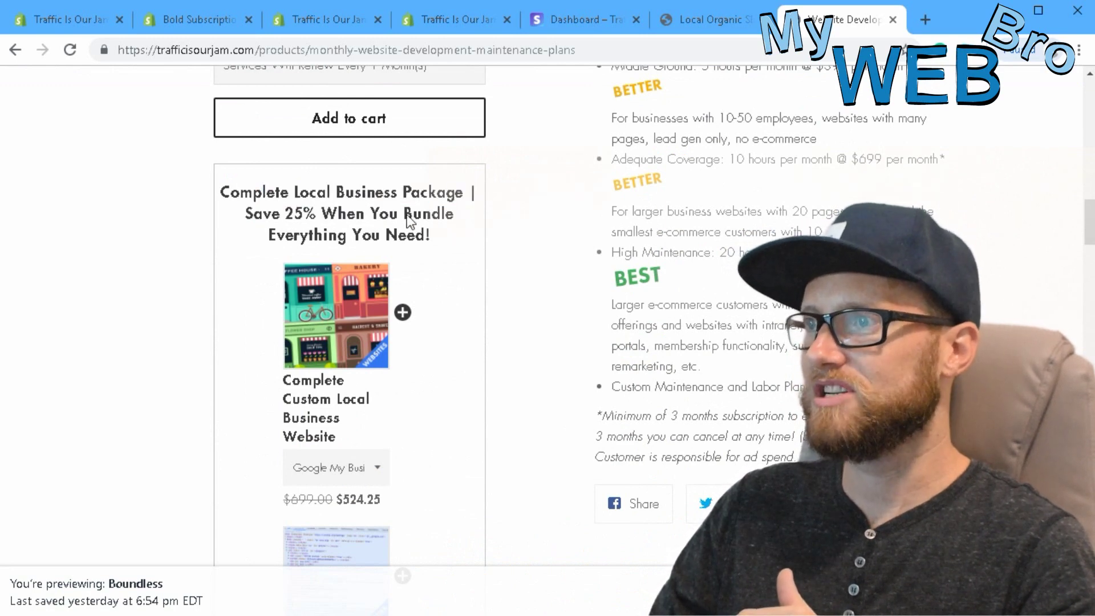
Step: Scroll through the bundle's items to check their discounted prices
scroll(385, 234, "down", 2)
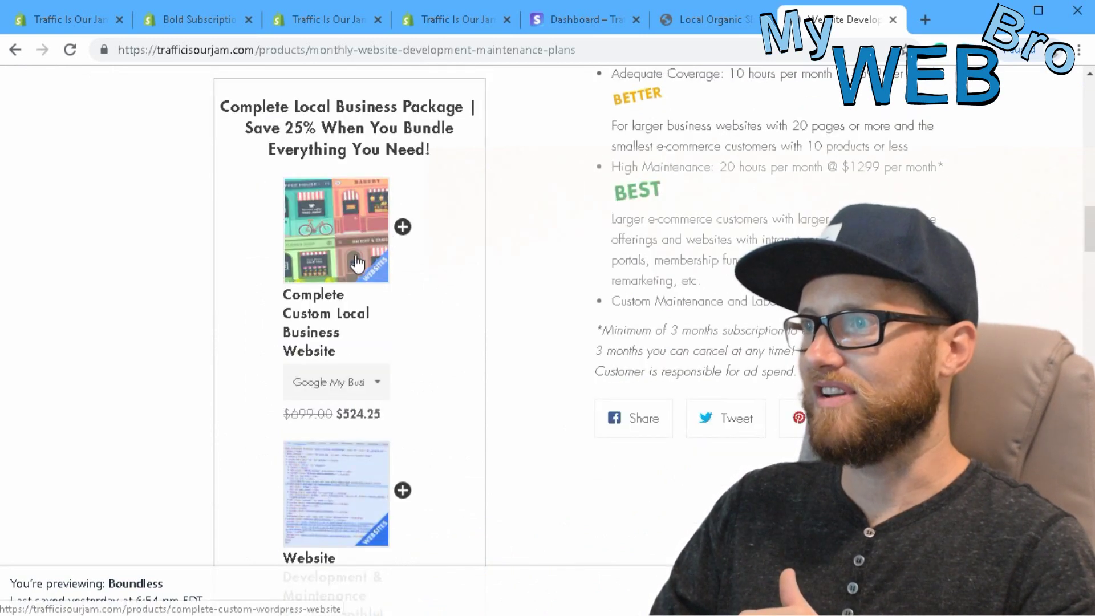
scroll(375, 254, "down", 12)
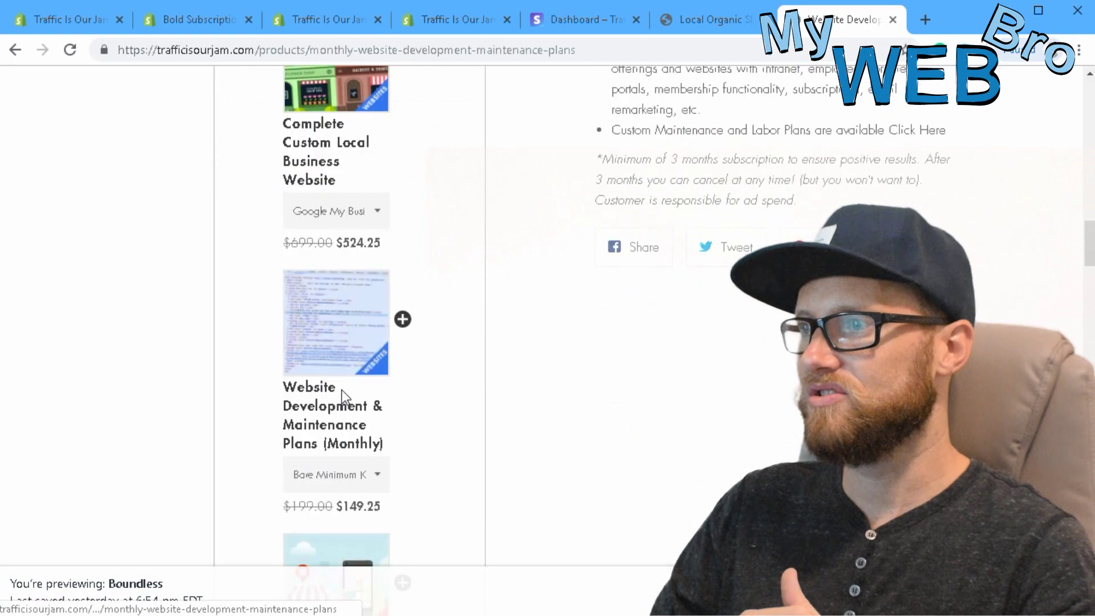
scroll(341, 386, "down", 4)
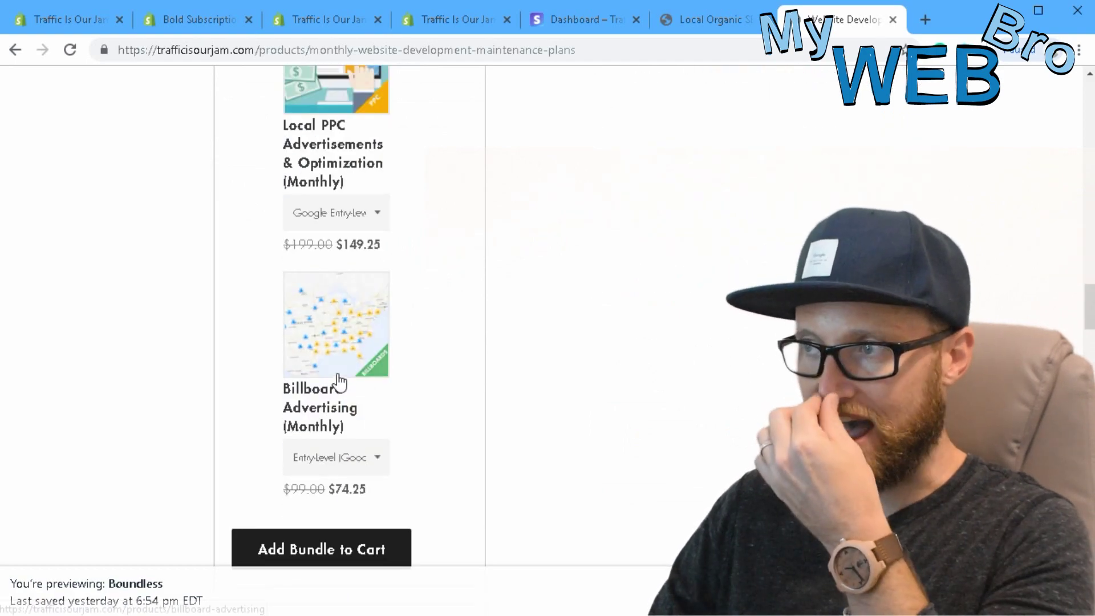
scroll(375, 295, "up", 18)
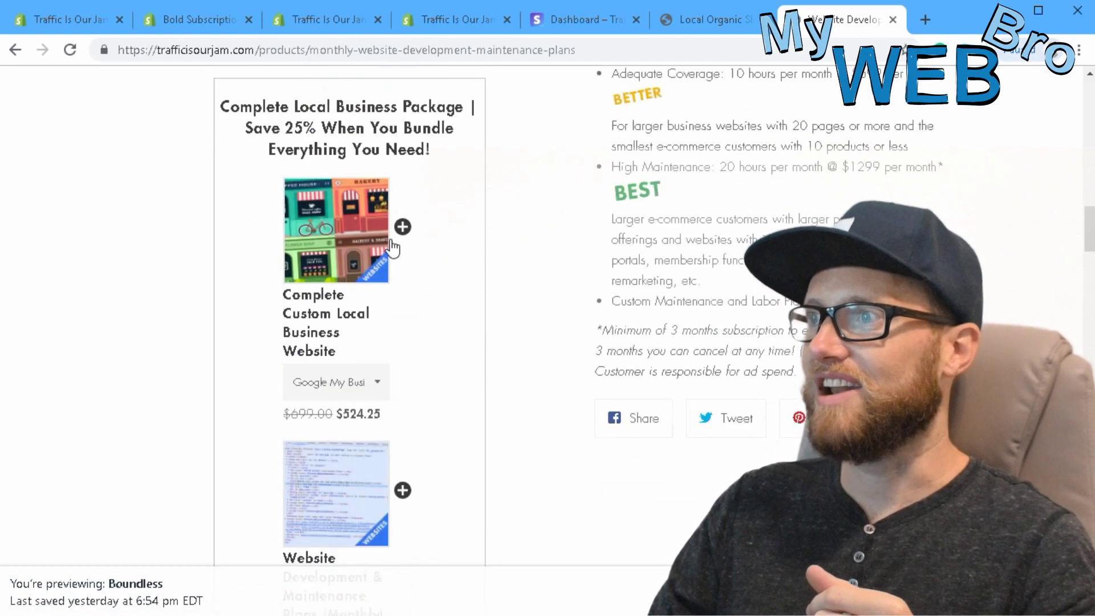
scroll(323, 305, "down", 3)
scroll(399, 308, "up", 2)
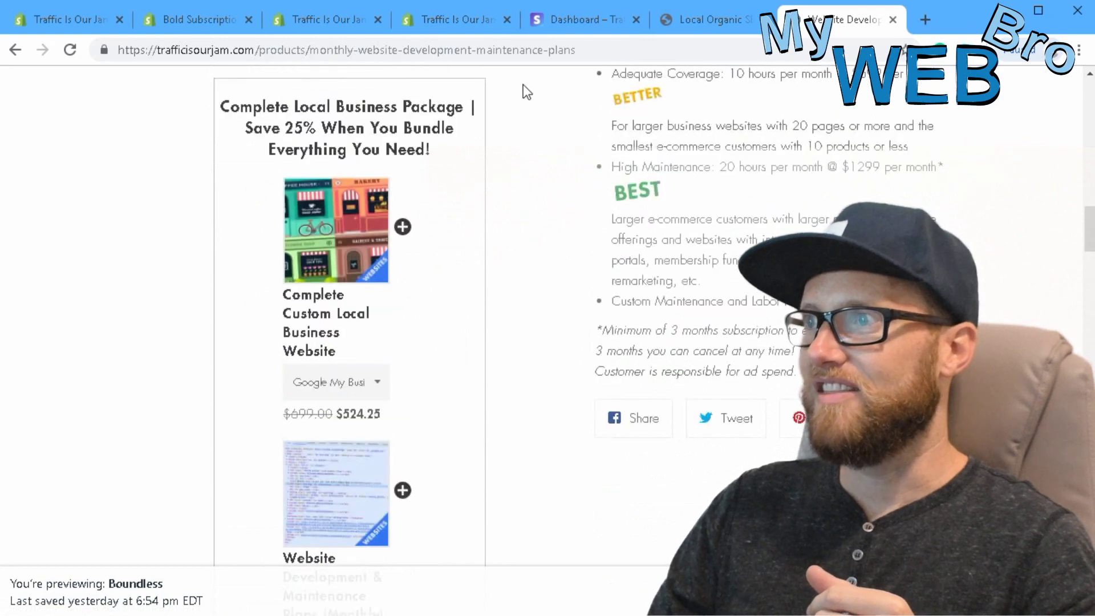
scroll(443, 313, "up", 2)
scroll(408, 298, "down", 10)
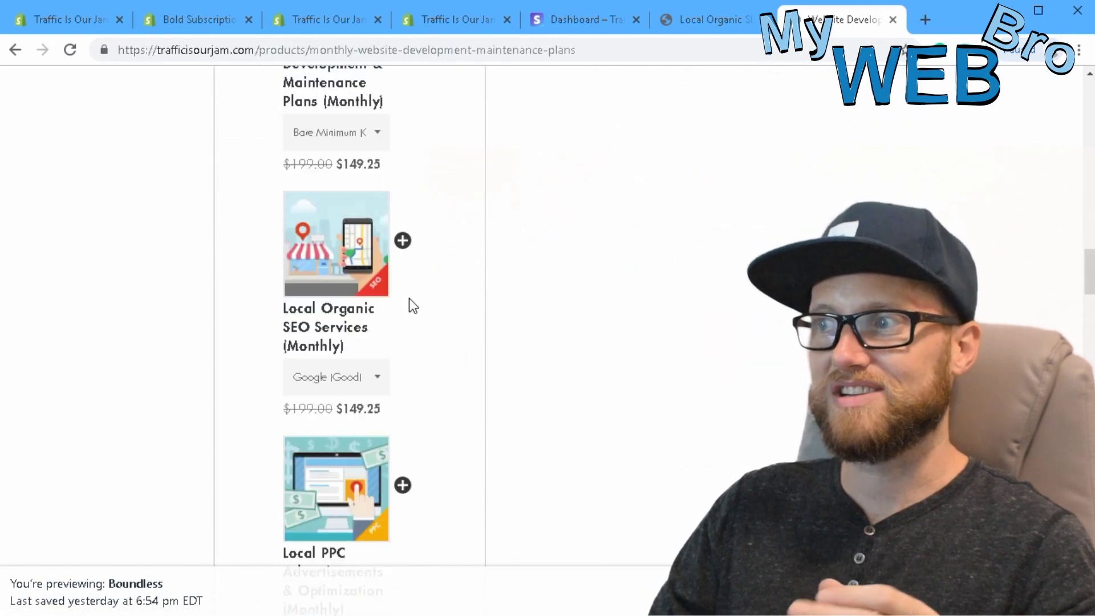
scroll(393, 319, "down", 10)
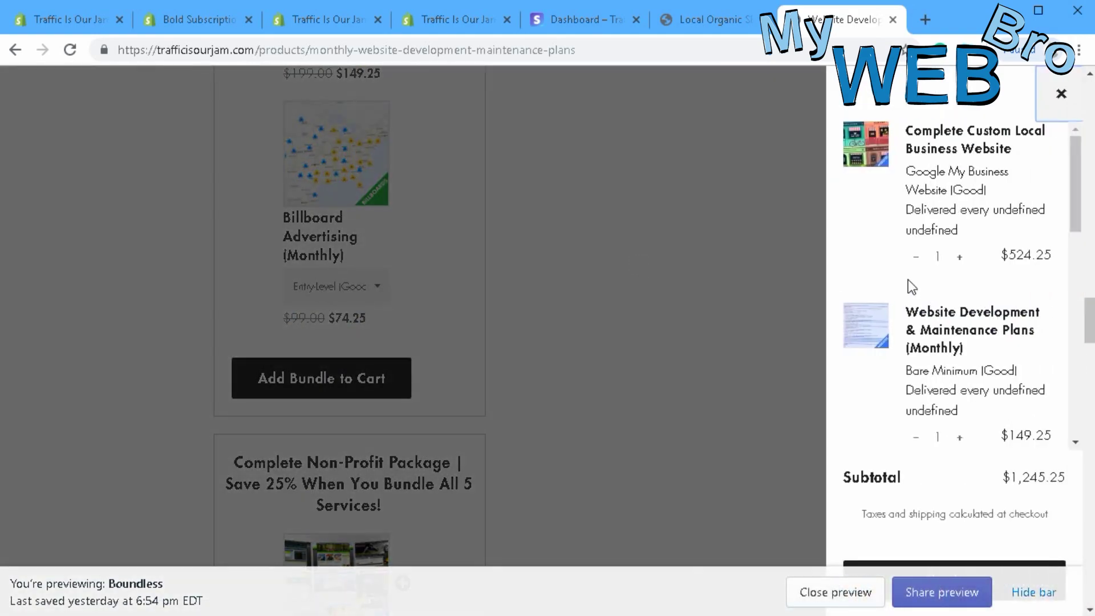
Step: Remove Local PPC Advertisements from the cart, verify the $1,395.00 subtotal, and close the cart
scroll(938, 287, "down", 2)
scroll(932, 282, "down", 5)
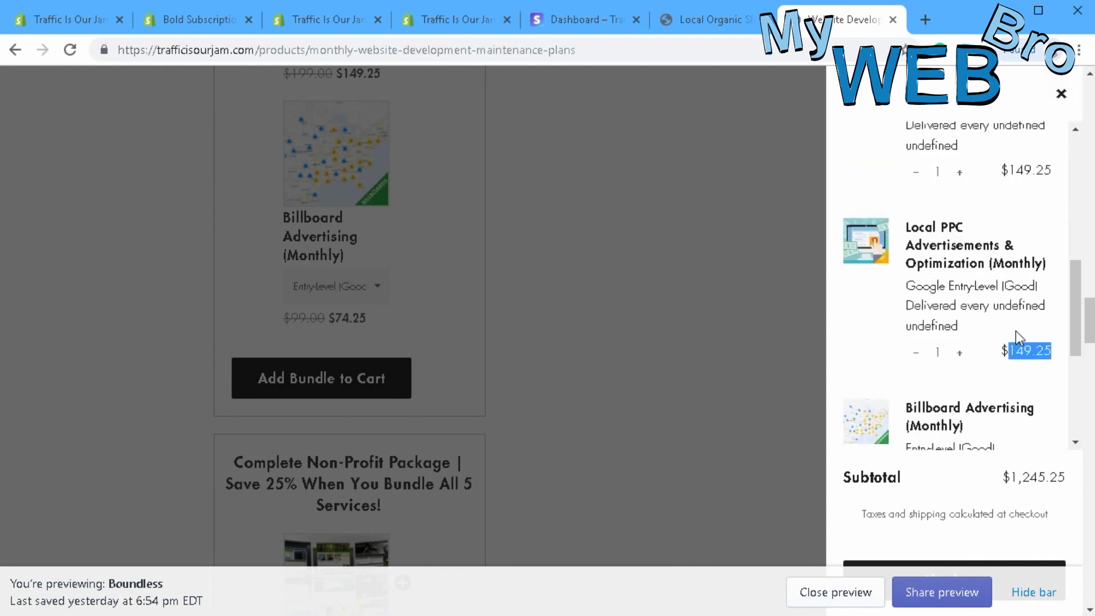
left_click(916, 353)
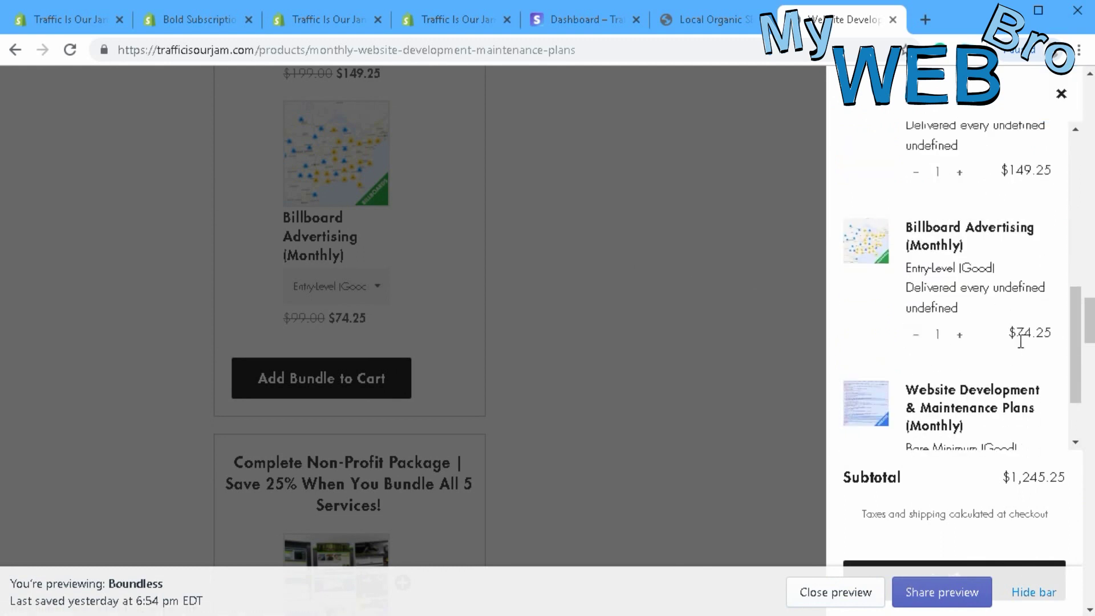
scroll(1002, 279, "down", 3)
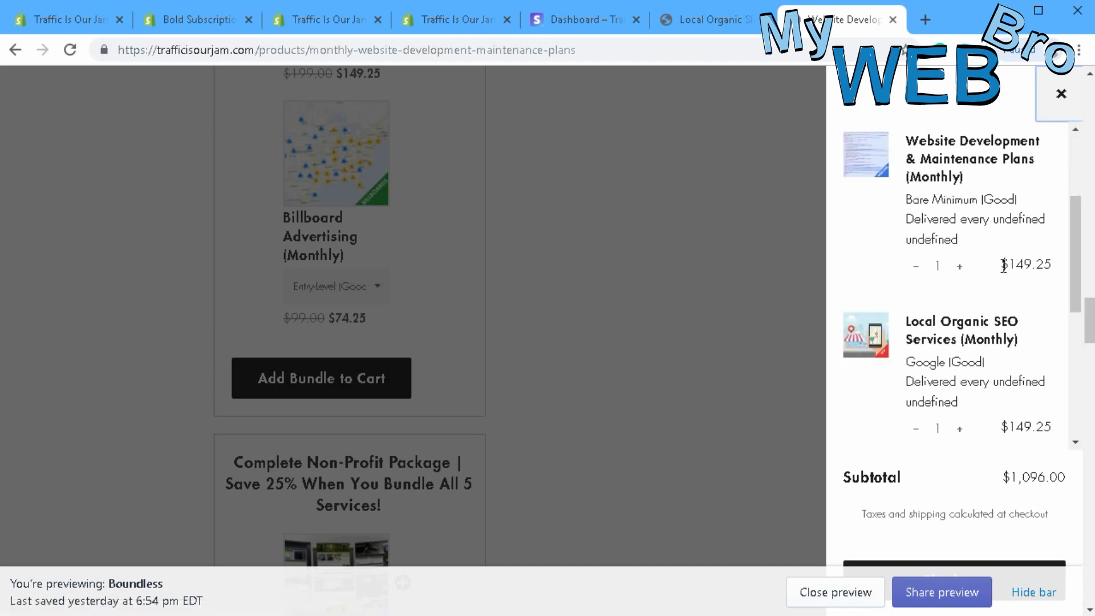
scroll(1001, 266, "down", 3)
scroll(1002, 266, "down", 2)
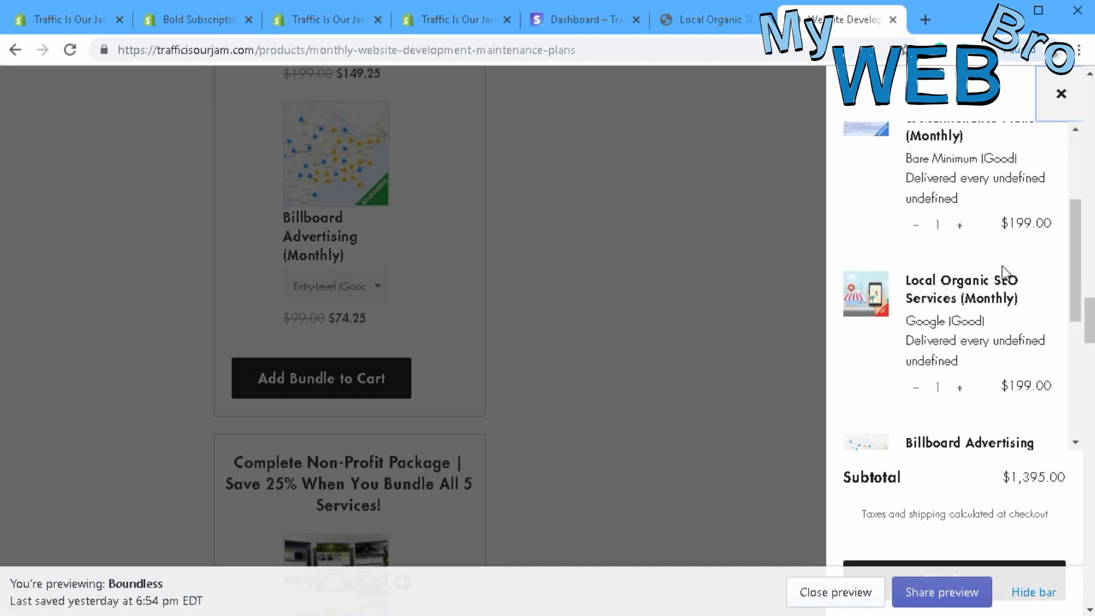
scroll(1018, 327, "down", 5)
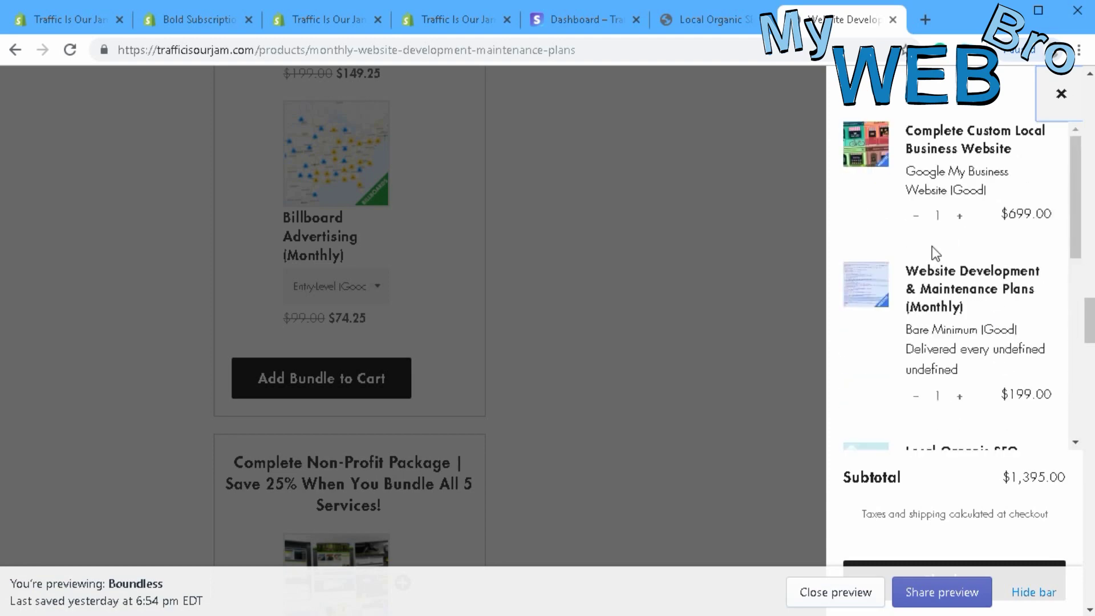
left_click(1061, 94)
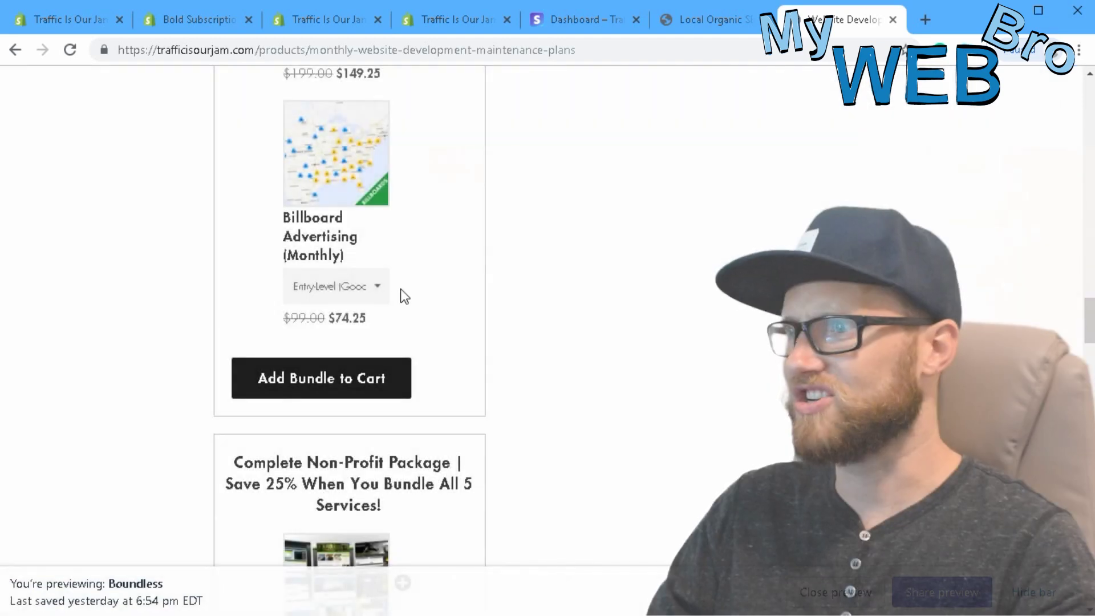
Step: Go from the Bold Subscriptions listing back to the 'bold' search results, then switch to the Product Bundles admin
left_click(194, 20)
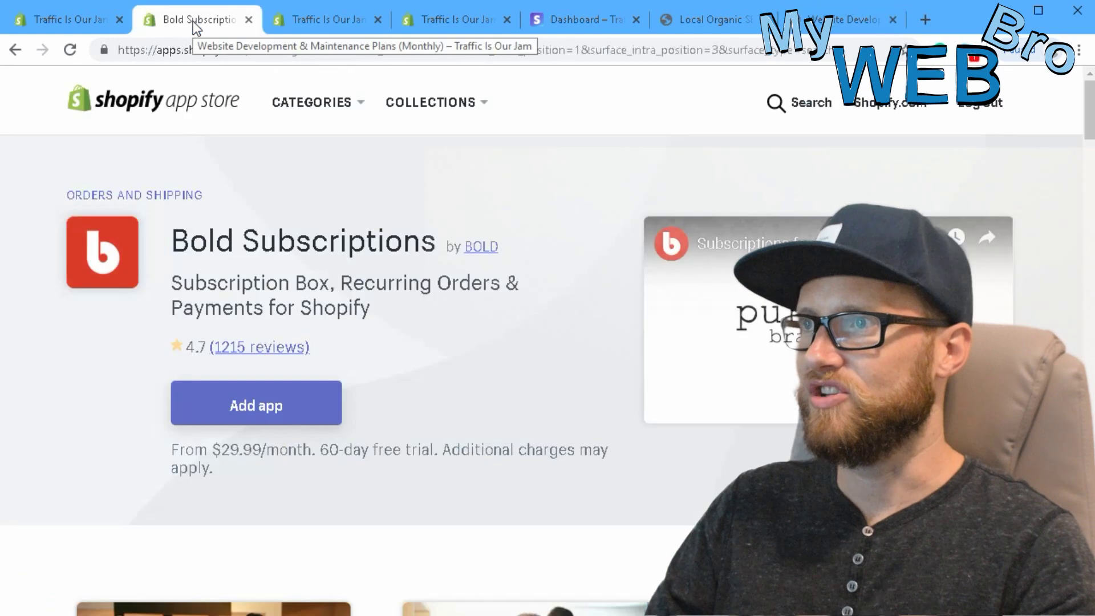
left_click(16, 50)
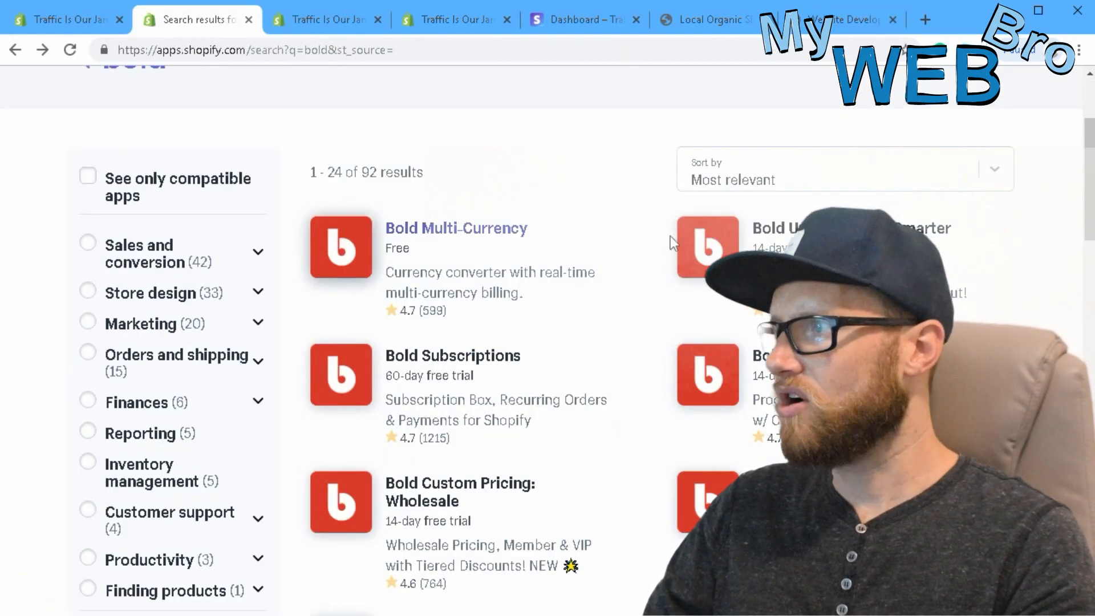
scroll(485, 424, "down", 1)
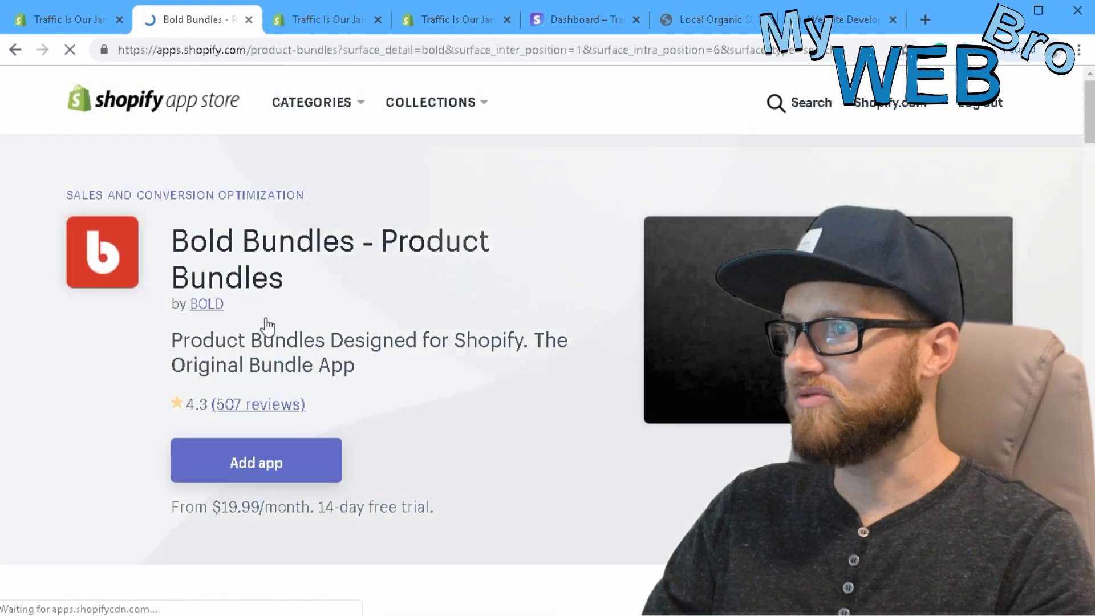
left_click(453, 21)
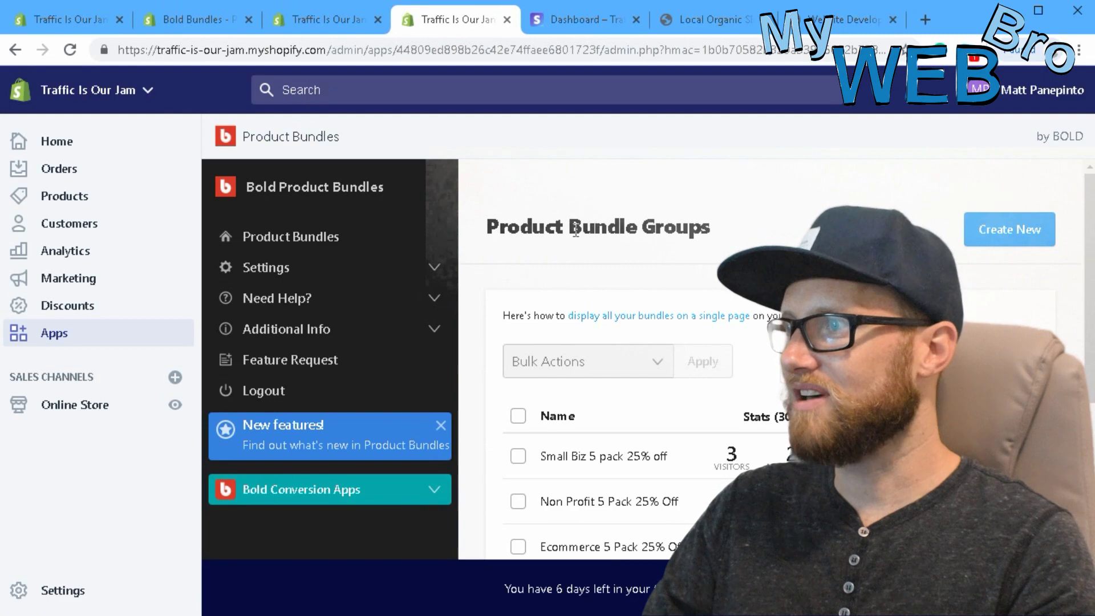
Step: Create a new group from the Product Bundle Groups list
scroll(659, 316, "down", 2)
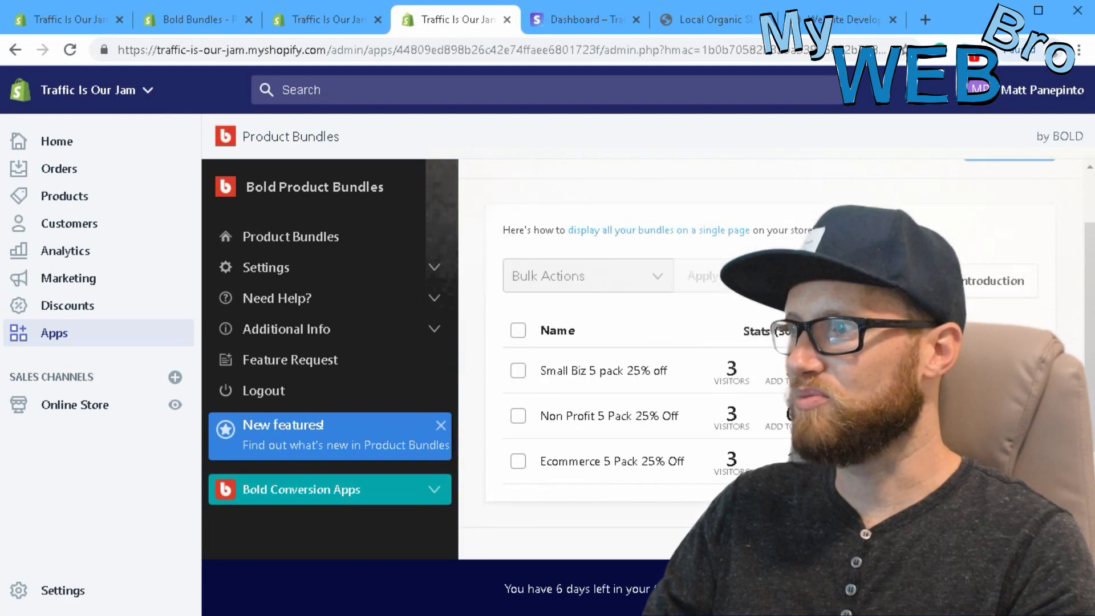
scroll(678, 292, "up", 2)
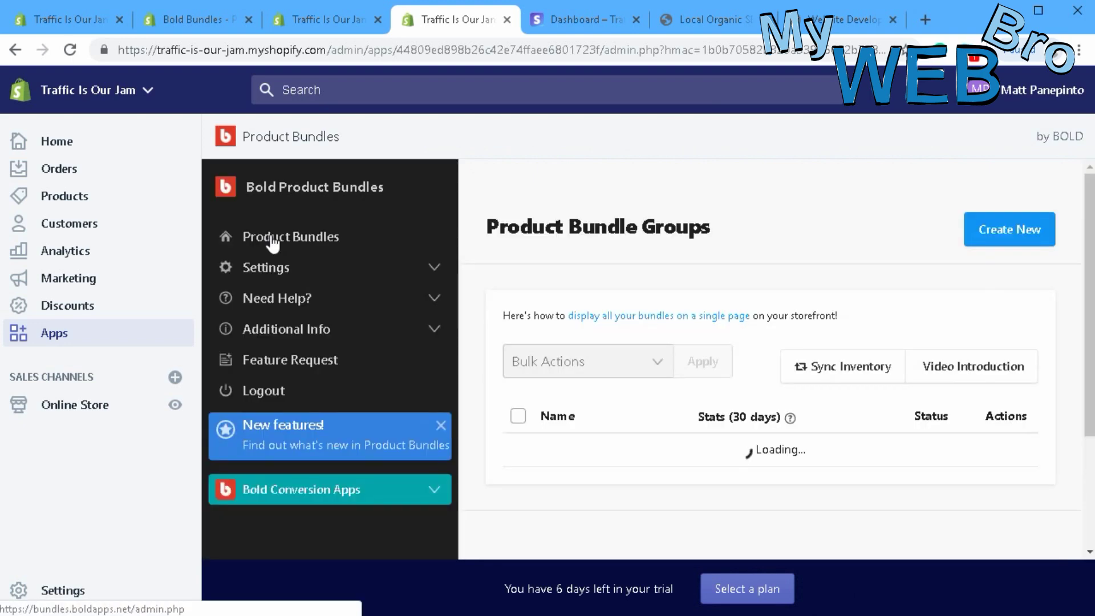
left_click(1032, 239)
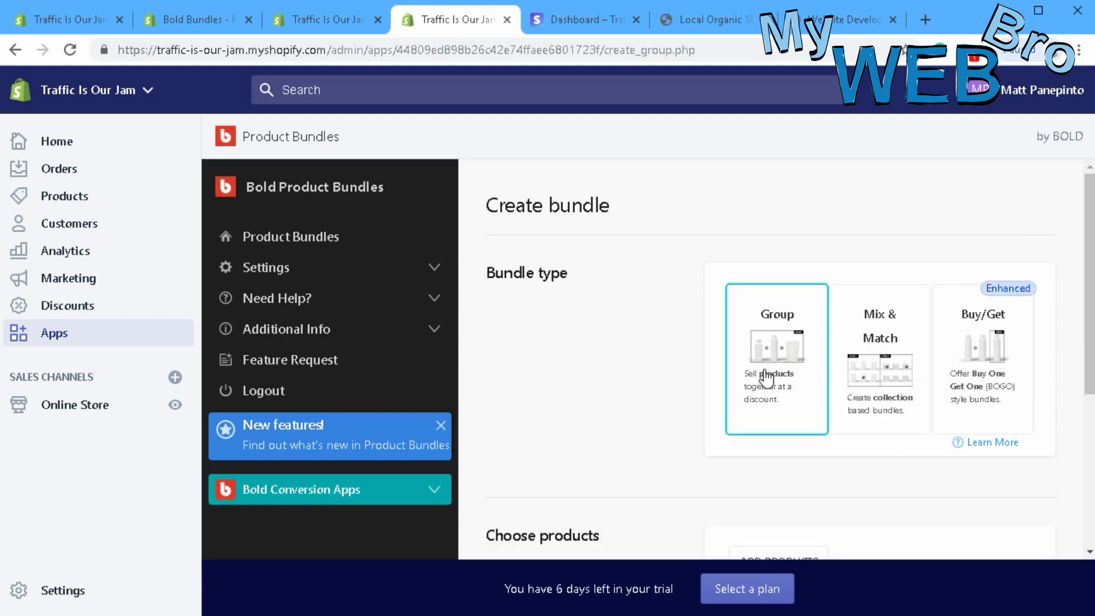
Step: Add the Non-Profit Org Website, Local Organic SEO and Local PPC products, then enter a 30 percent discount
scroll(632, 323, "down", 5)
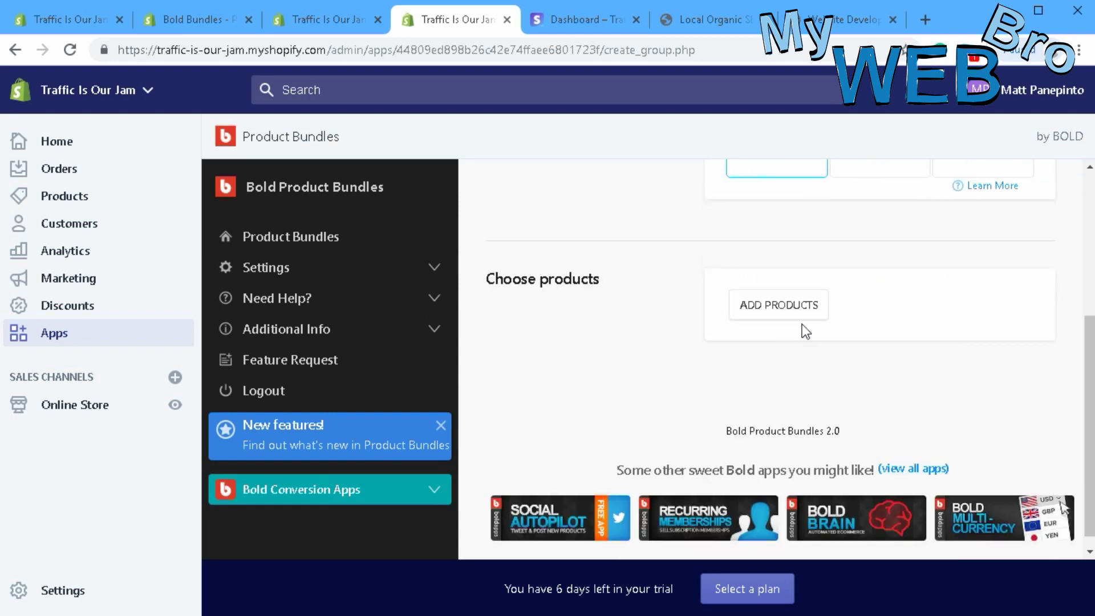
left_click(782, 298)
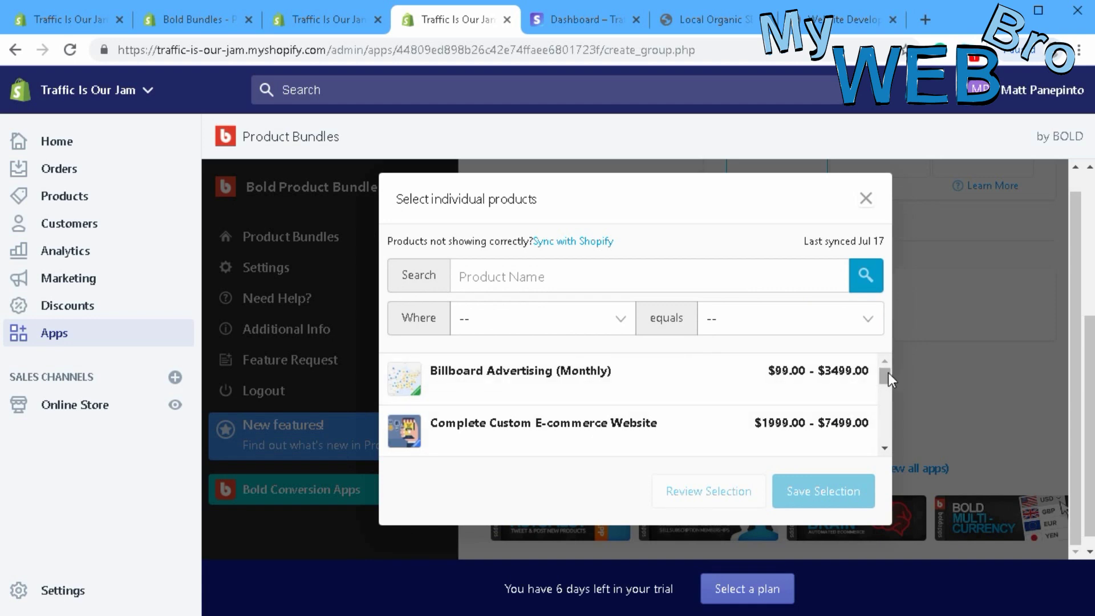
left_click_drag(888, 372, 877, 394)
left_click(498, 399)
left_click(499, 437)
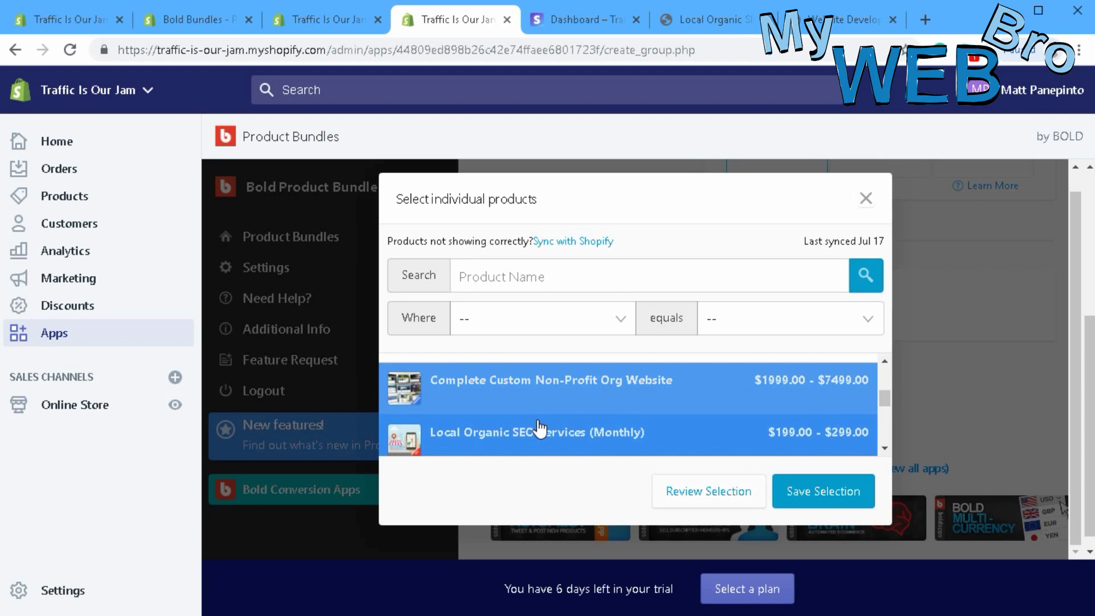
left_click_drag(884, 398, 884, 408)
left_click(655, 442)
left_click(814, 491)
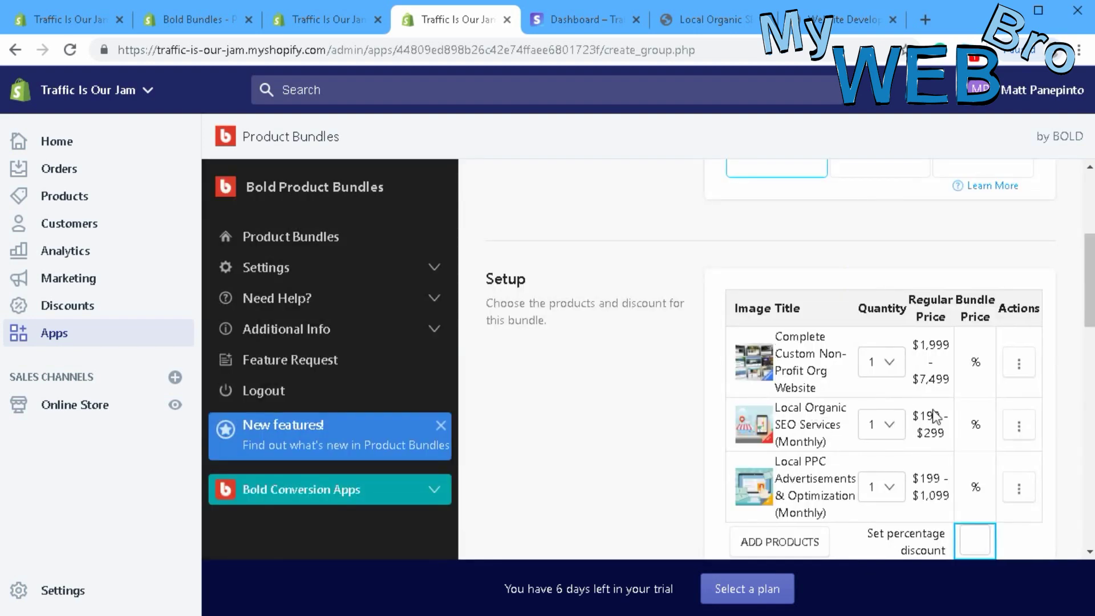
mouse_move(1087, 308)
left_mouse_down()
mouse_move(1086, 344)
mouse_move(1087, 324)
left_mouse_up()
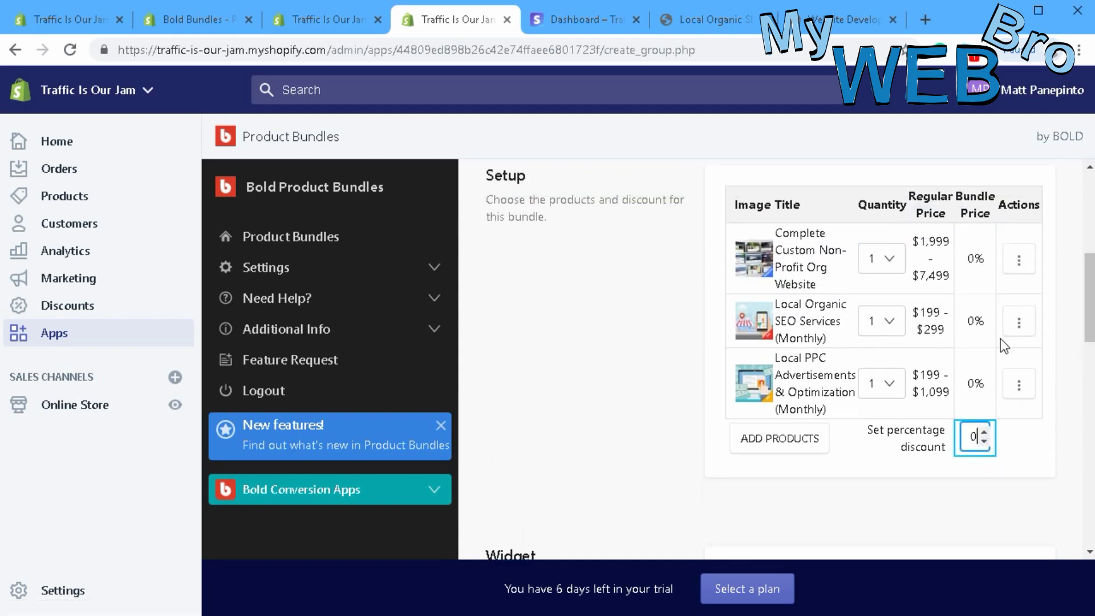
type("30")
Step: Set the bundle widget style to Percentage saved
scroll(757, 501, "down", 5)
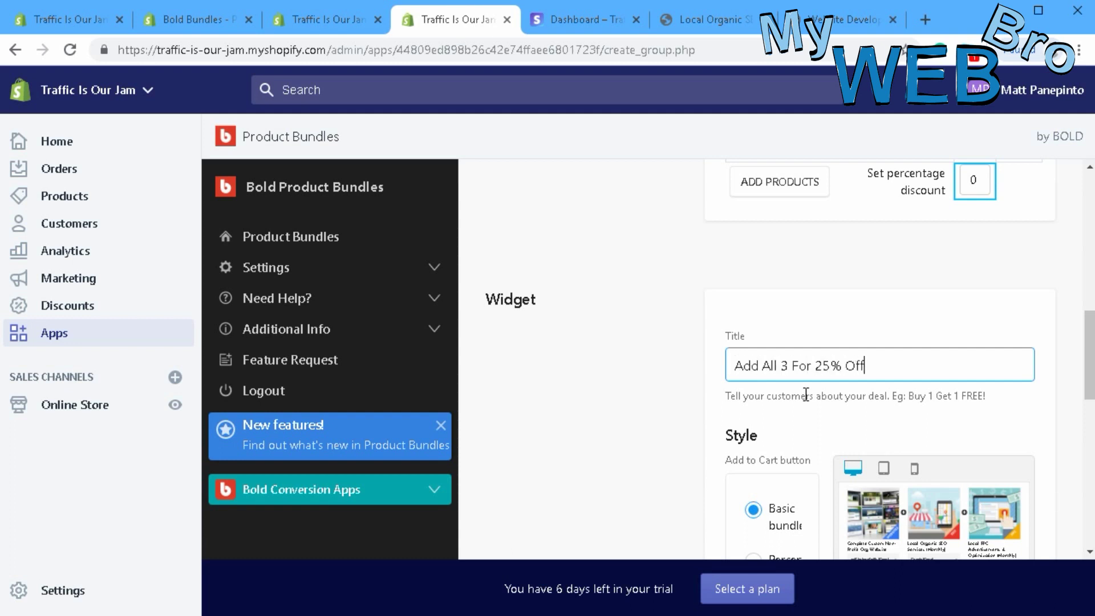
scroll(844, 402, "down", 1)
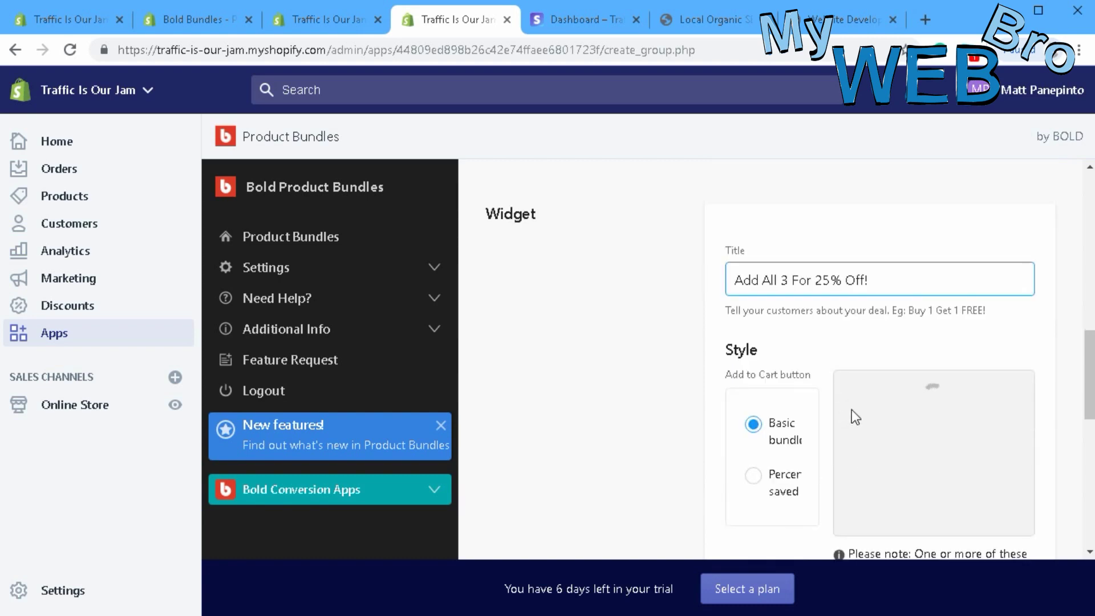
scroll(937, 410, "down", 2)
scroll(940, 422, "down", 1)
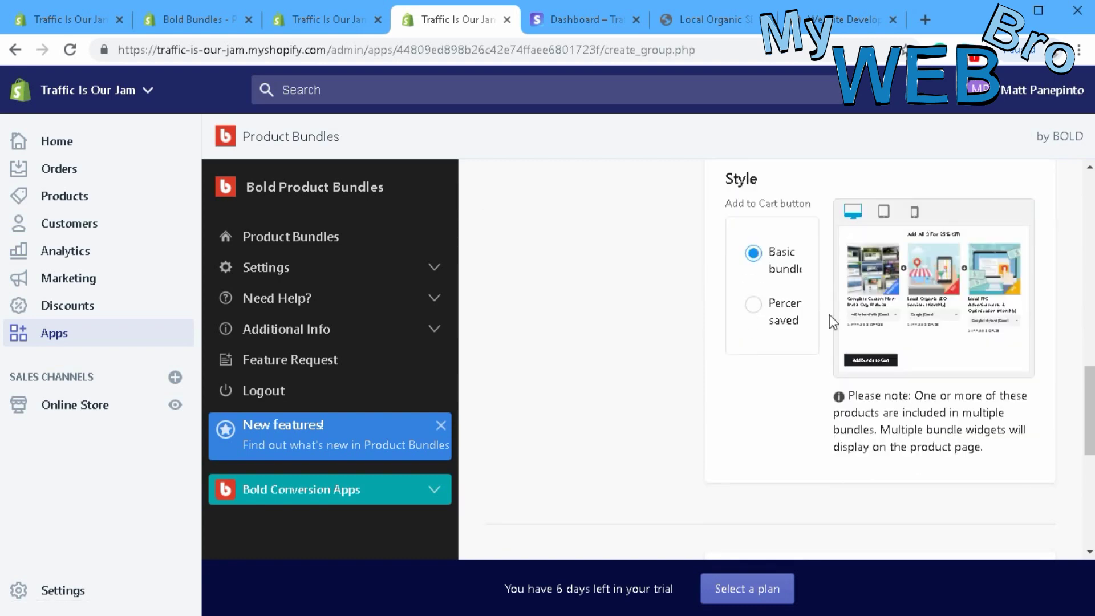
scroll(829, 321, "down", 1)
left_click(753, 219)
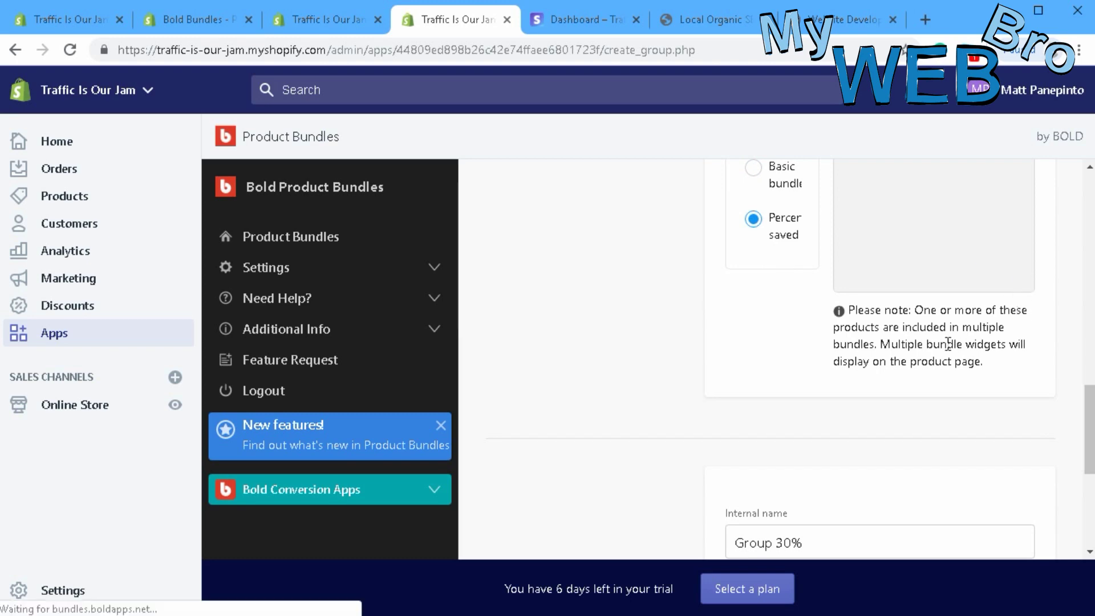
scroll(941, 345, "down", 4)
scroll(893, 353, "up", 5)
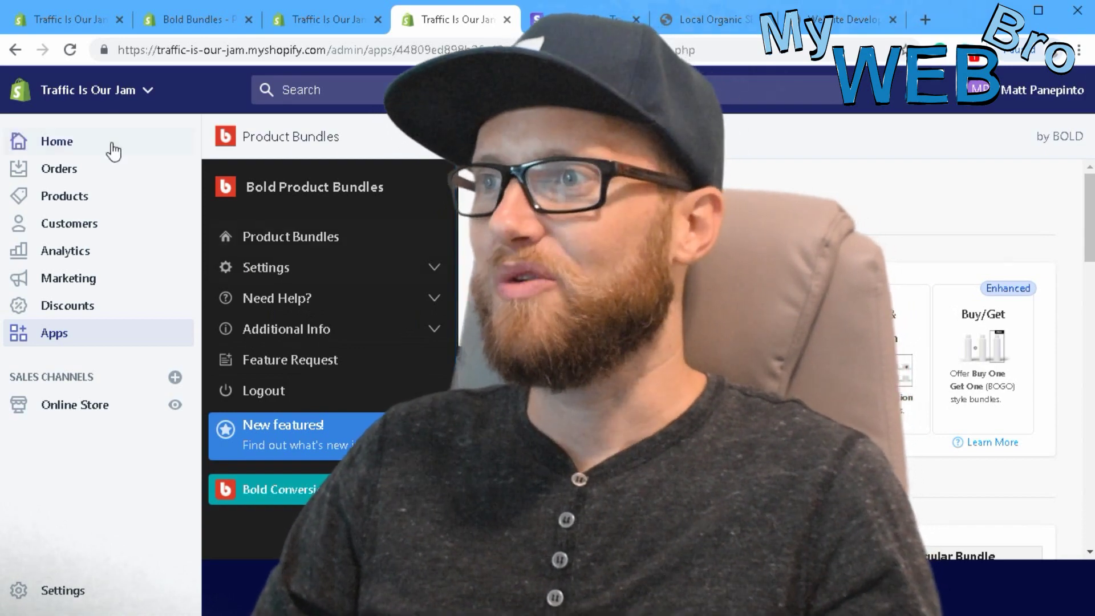
Step: Return to the Website Development & Maintenance Plans product page
left_click(817, 24)
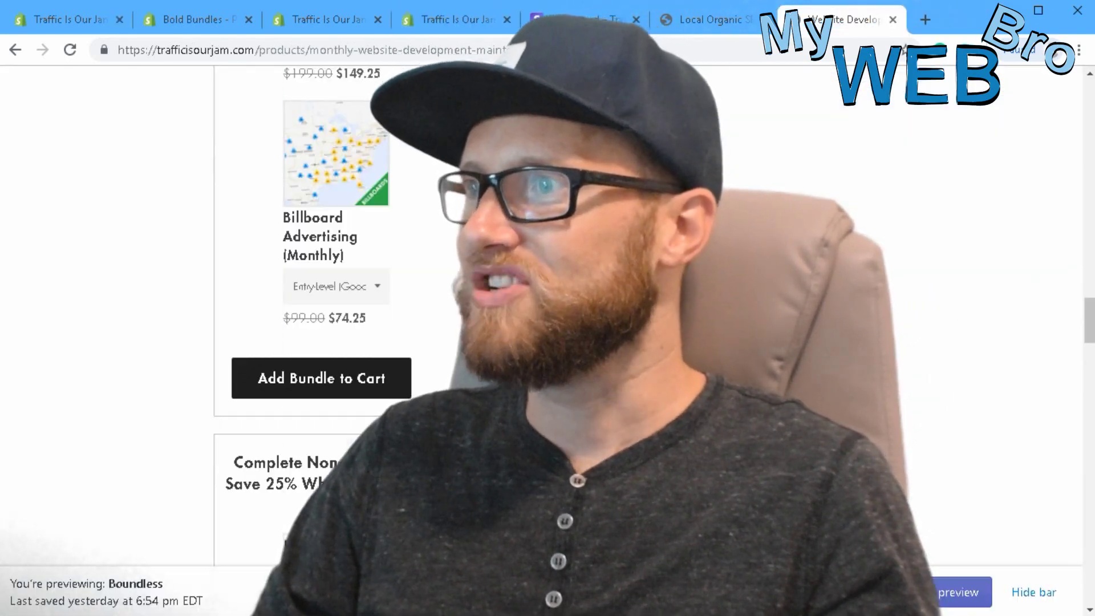